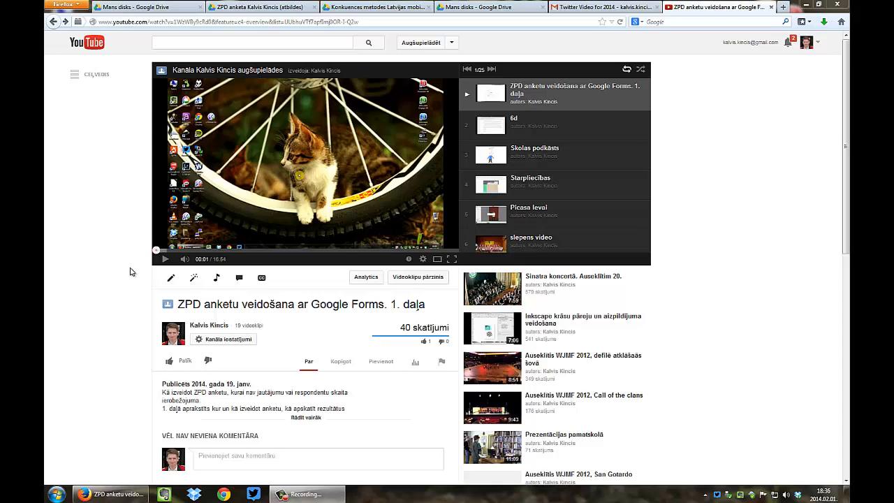
# - Switch to the Gmail inbox and open Google Drive from its list of Google apps
pyautogui.click(584, 6)
pyautogui.click(70, 112)
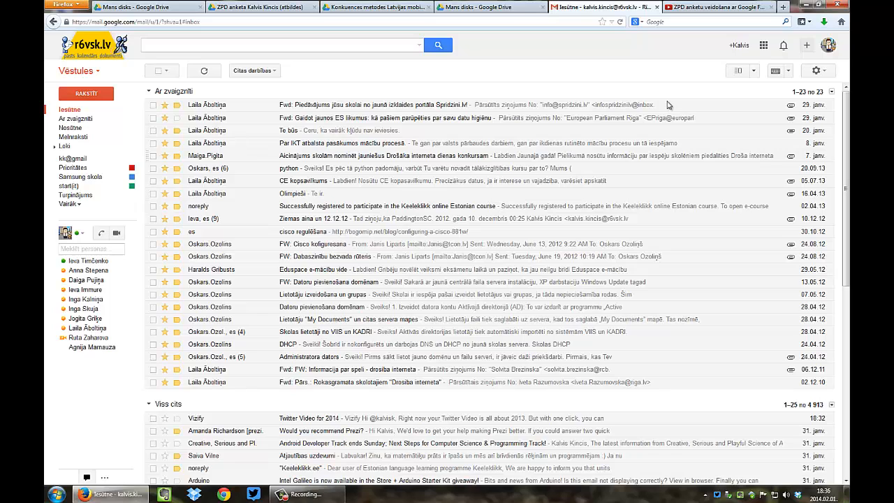
pyautogui.click(764, 45)
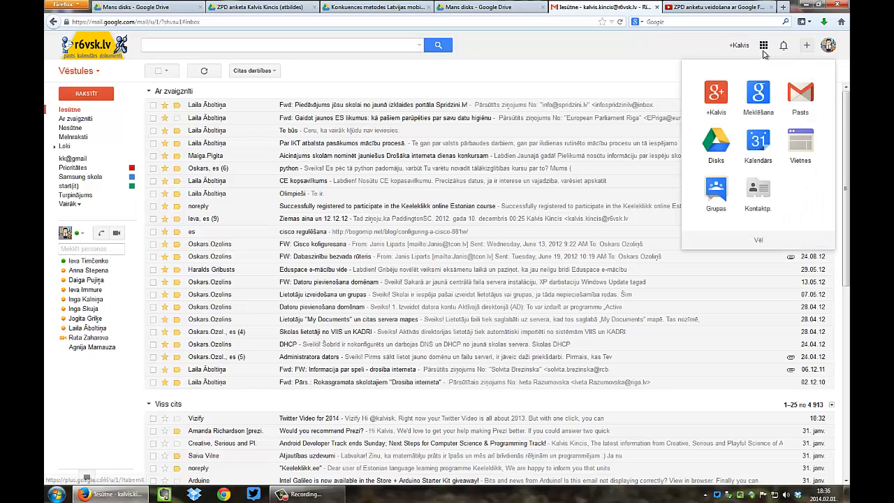
pyautogui.click(716, 144)
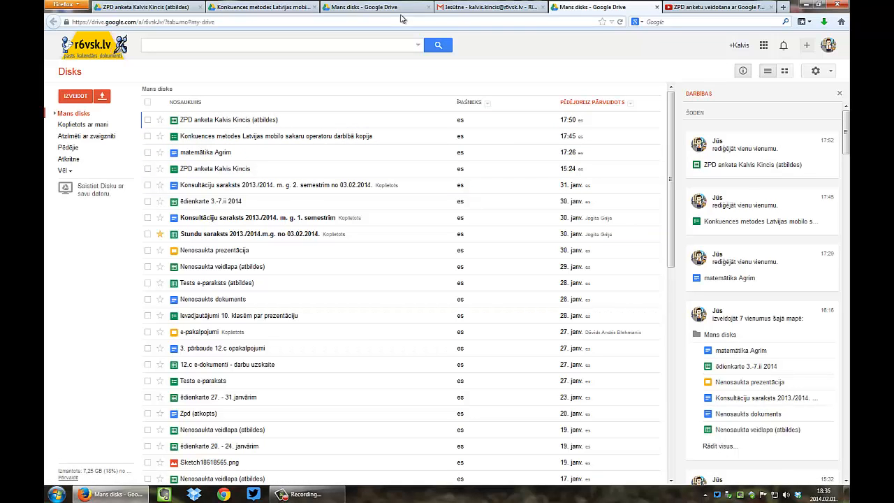
# - Close the spare Google Drive tabs and bring up the ZPD anketa responses spreadsheet
pyautogui.click(420, 7)
pyautogui.click(428, 8)
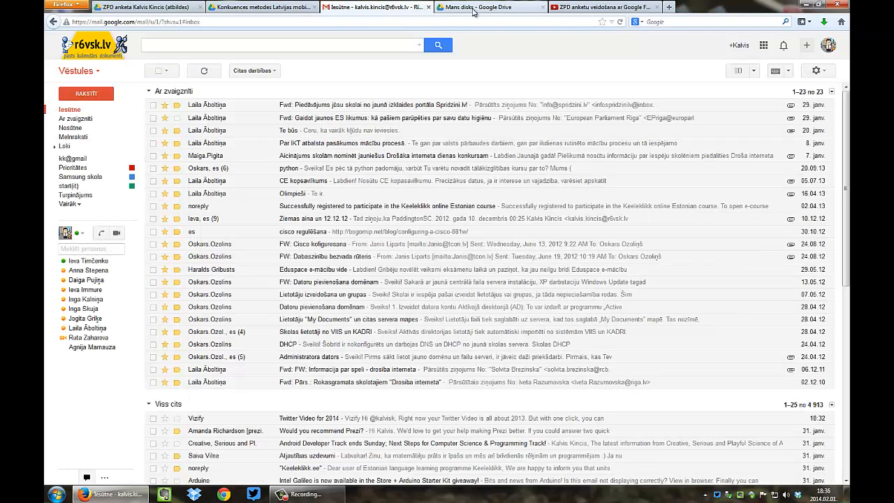
pyautogui.click(543, 7)
pyautogui.click(156, 8)
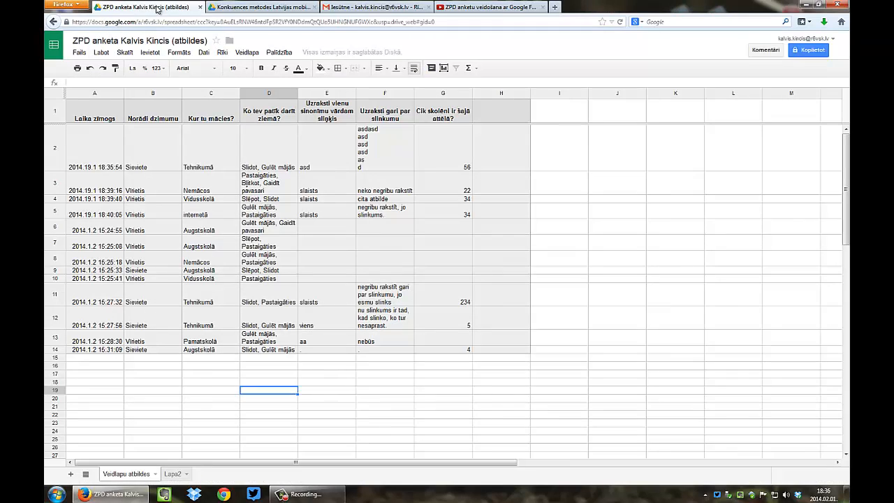
pyautogui.click(222, 148)
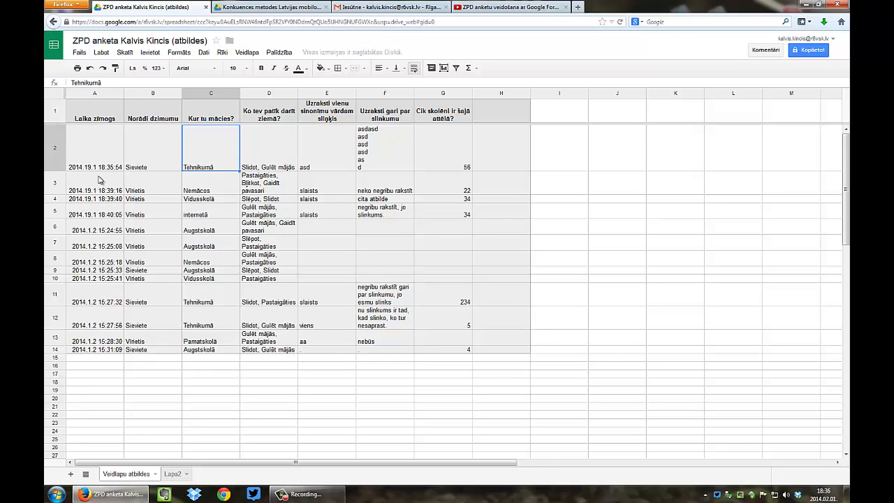
# - Open the live form linked to the spreadsheet, answer Vīrietis and Nemācos, and continue to its second page
pyautogui.click(246, 54)
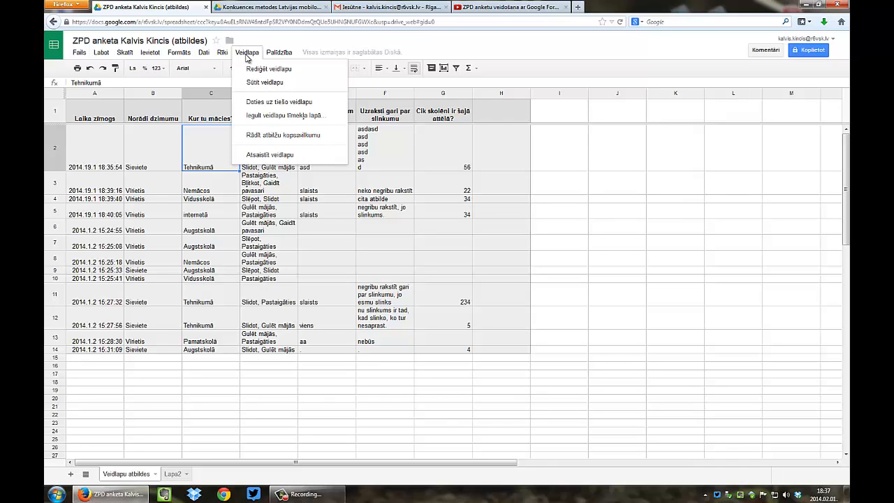
pyautogui.click(283, 102)
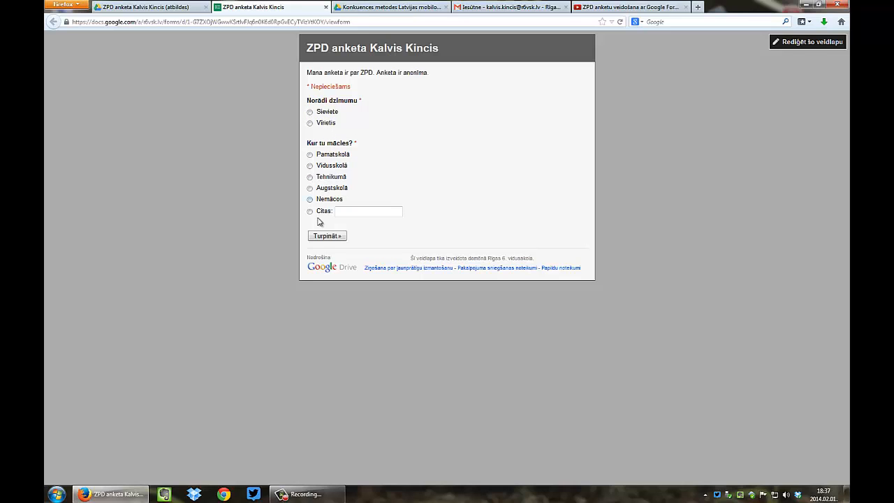
pyautogui.click(309, 123)
pyautogui.click(310, 199)
pyautogui.click(326, 238)
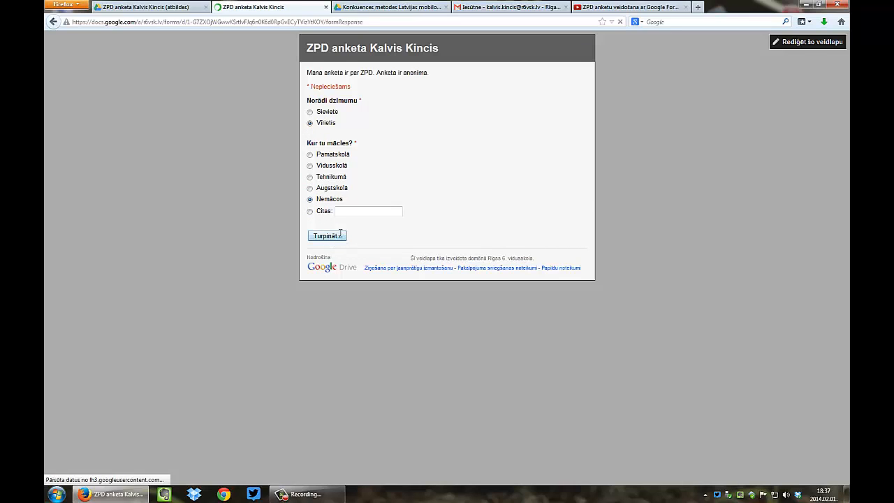
# - Select Slēpot and Slidot for the winter activities question, return to the first page and close the form unsubmitted
pyautogui.click(306, 104)
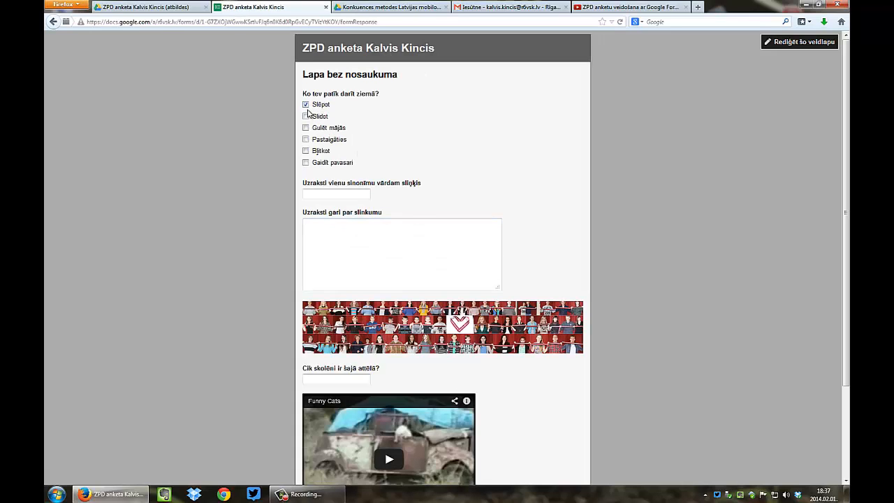
pyautogui.click(306, 116)
pyautogui.scroll(-2, 372, 294)
pyautogui.scroll(-1, 370, 295)
pyautogui.scroll(3, 353, 146)
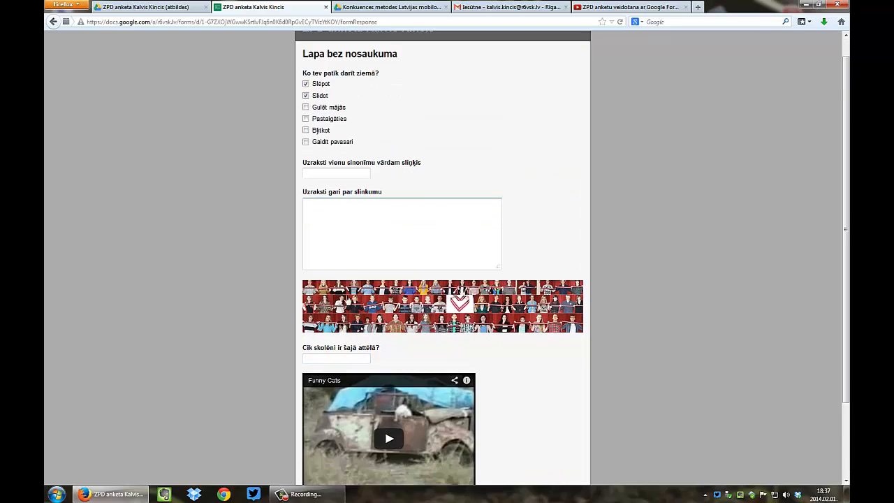
pyautogui.scroll(-3, 302, 419)
pyautogui.click(322, 432)
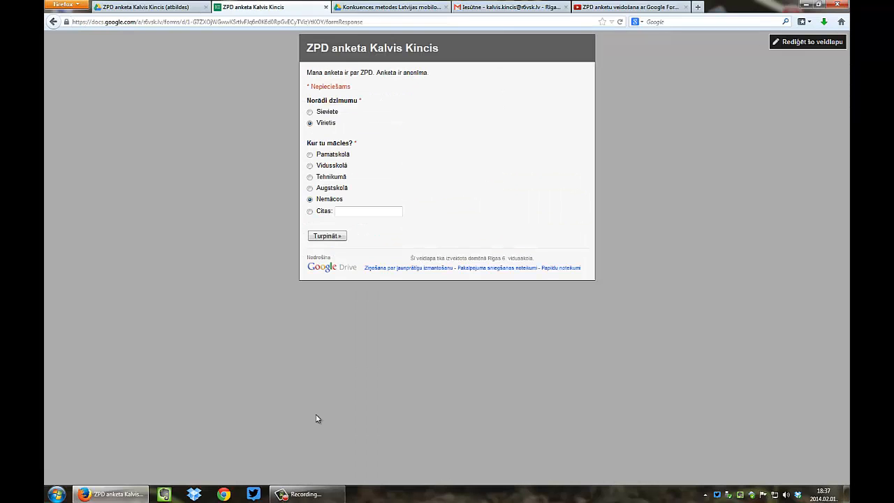
pyautogui.click(326, 7)
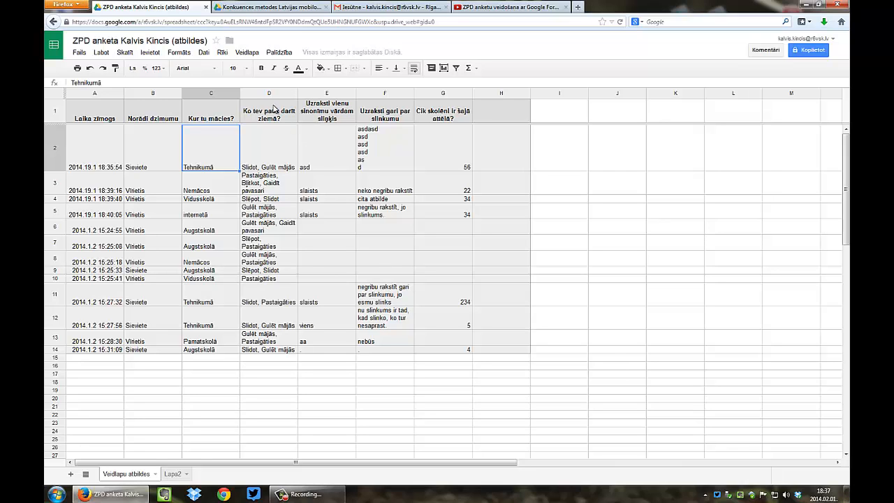
# - Open the summary of form responses from the spreadsheet and compare its charts with the raw answers
pyautogui.click(253, 53)
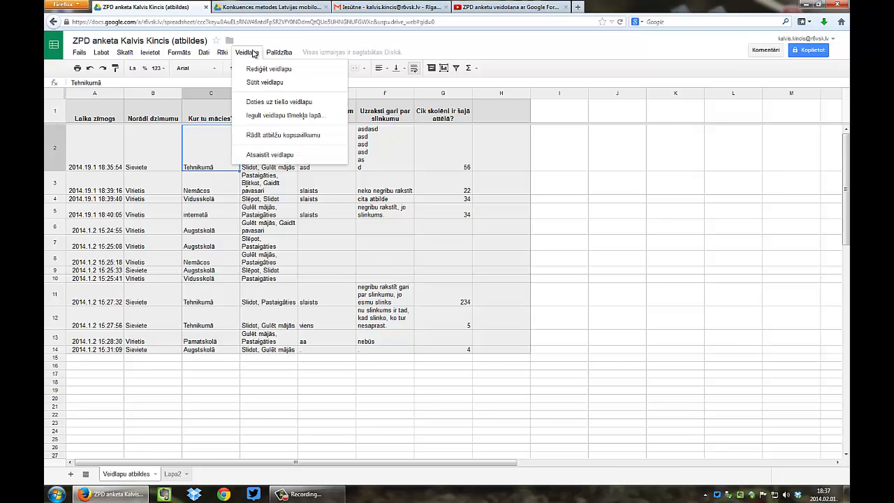
pyautogui.click(270, 137)
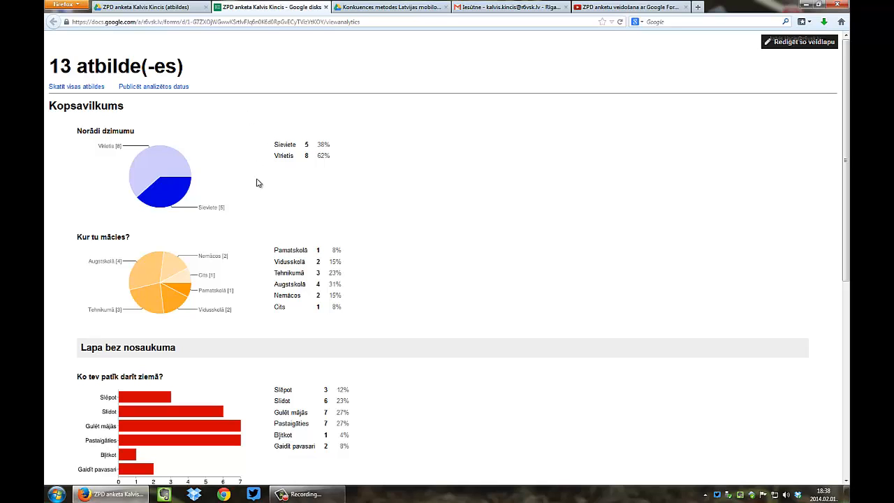
pyautogui.rightClick(158, 173)
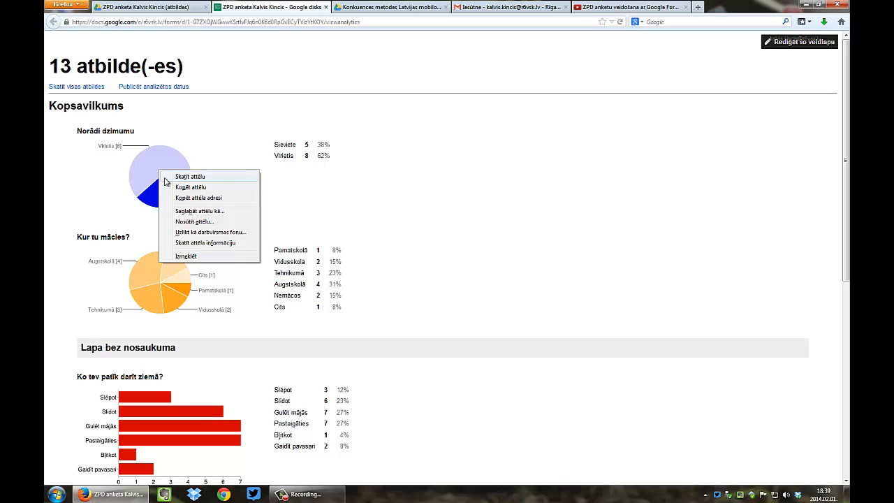
pyautogui.click(307, 260)
pyautogui.click(155, 7)
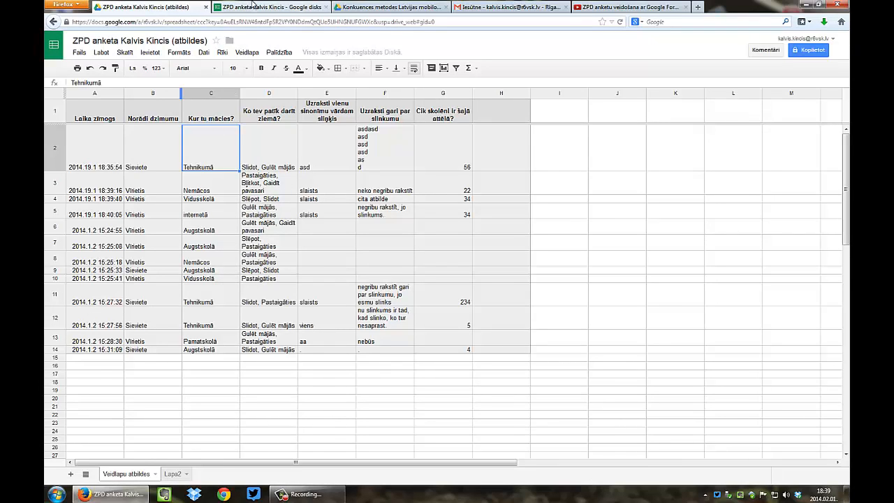
pyautogui.click(251, 7)
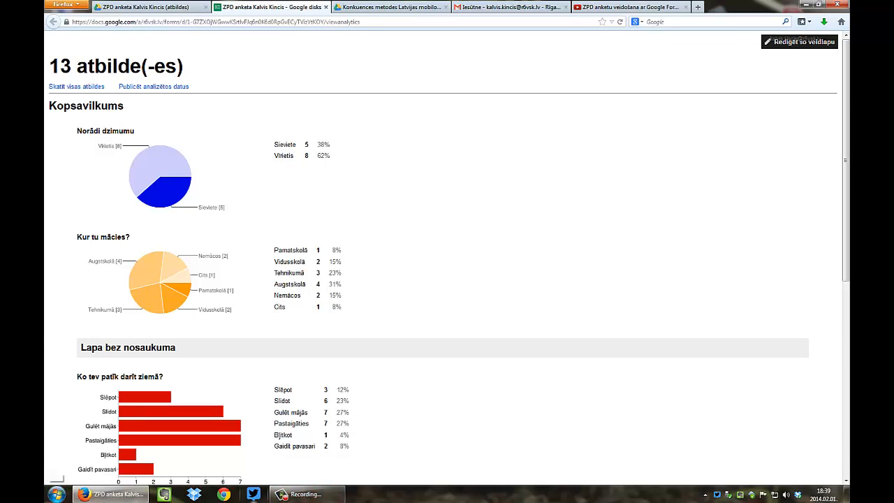
pyautogui.moveTo(298, 501)
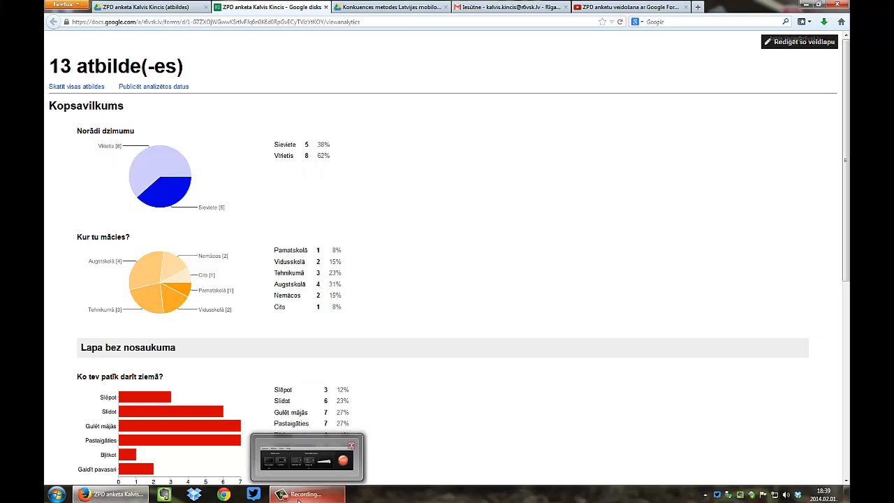
pyautogui.click(299, 500)
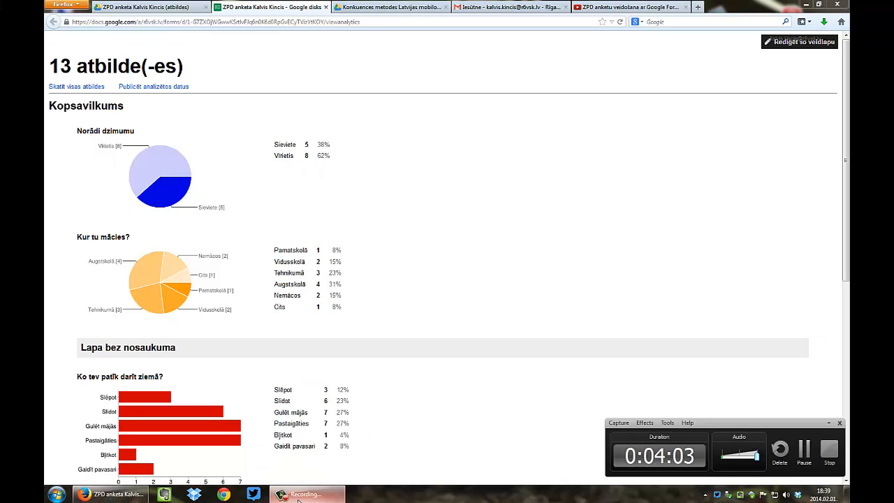
pyautogui.click(804, 451)
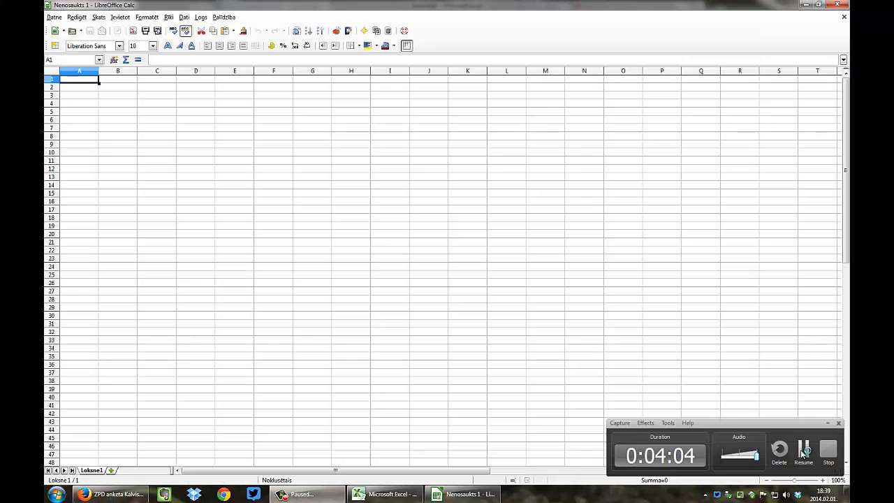
pyautogui.click(803, 450)
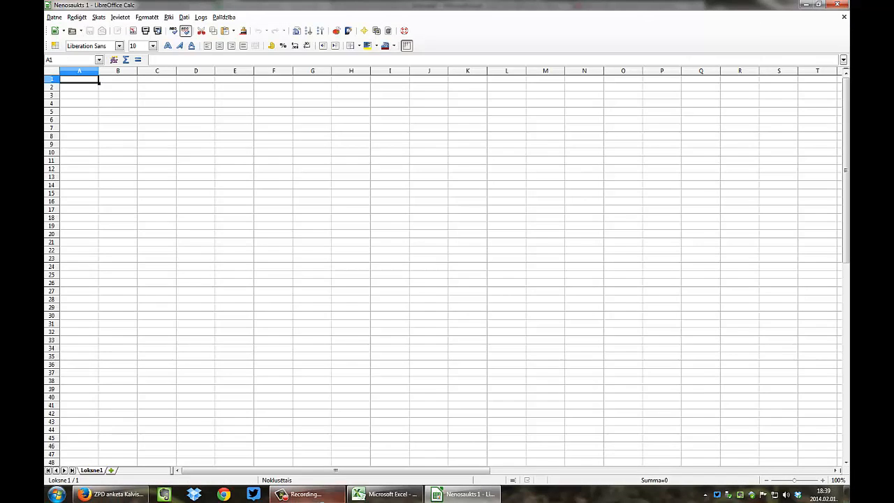
pyautogui.click(400, 499)
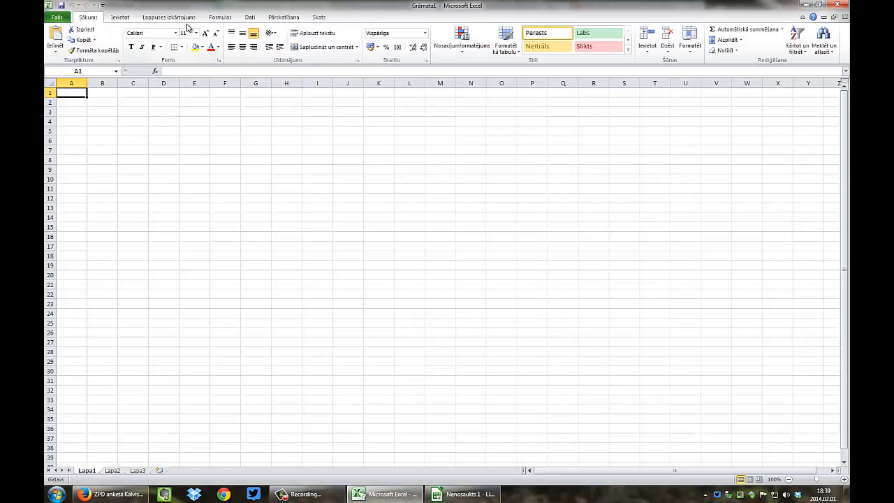
pyautogui.click(489, 496)
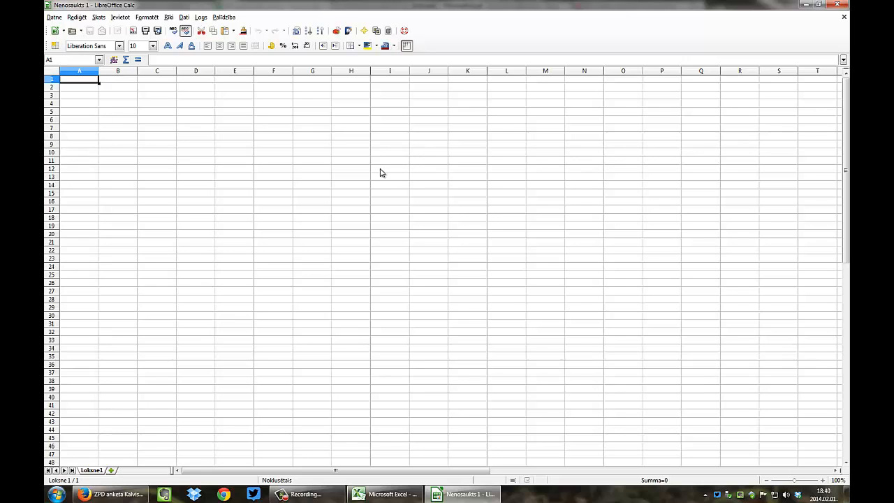
# - Copy the Sieviete/Vīrietis table from the response summary and paste it into cell A1 of the blank Excel workbook
pyautogui.click(103, 494)
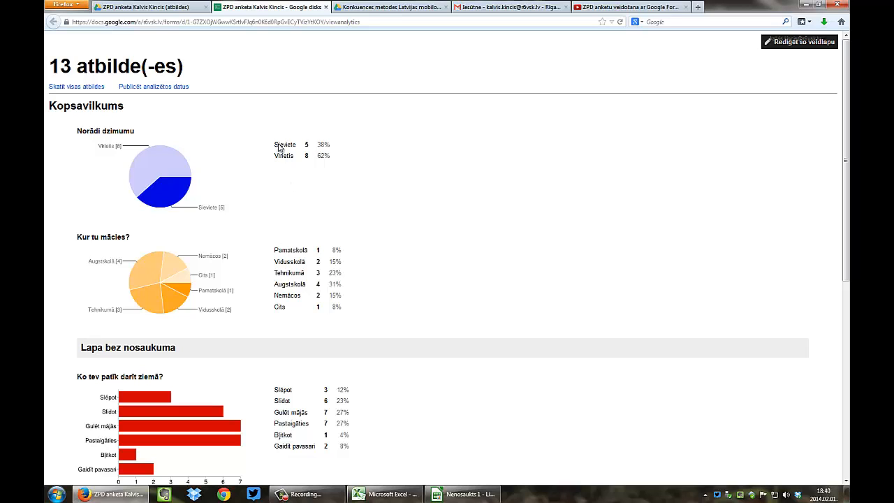
pyautogui.moveTo(277, 145); pyautogui.dragTo(331, 161)
pyautogui.hotkey('ctrl', 'c')
pyautogui.click(318, 157)
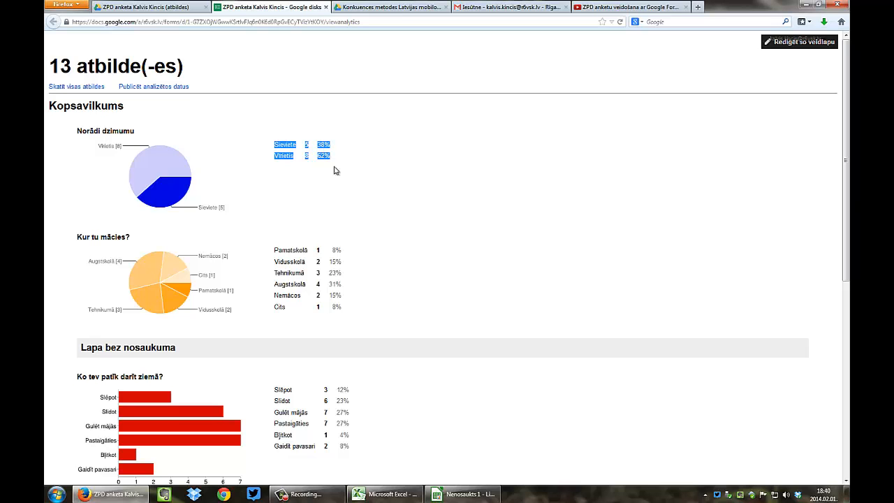
pyautogui.click(384, 494)
pyautogui.hotkey('ctrl', 'v')
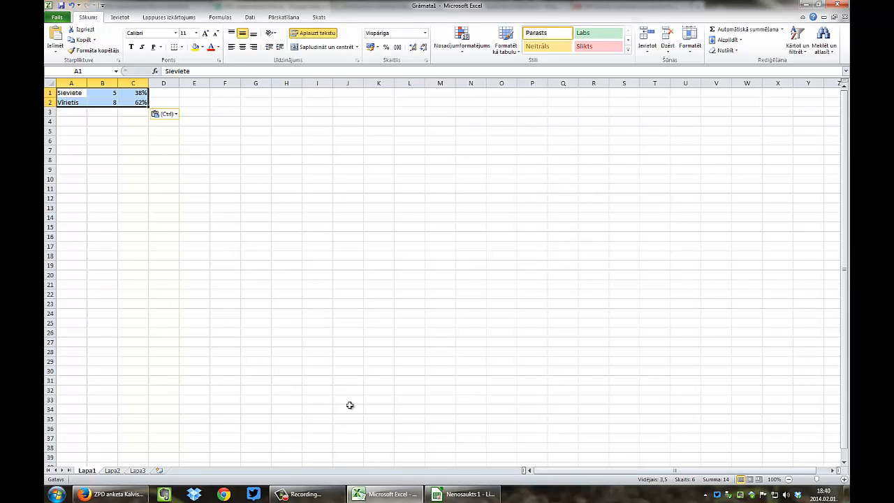
# - Paste the copied Sieviete/Vīrietis table into cell A1 of the blank LibreOffice Calc spreadsheet
pyautogui.click(458, 494)
pyautogui.write('Sieviete\t5\t38,00% Vīrietis\t8\t62,00%')
pyautogui.click(142, 160)
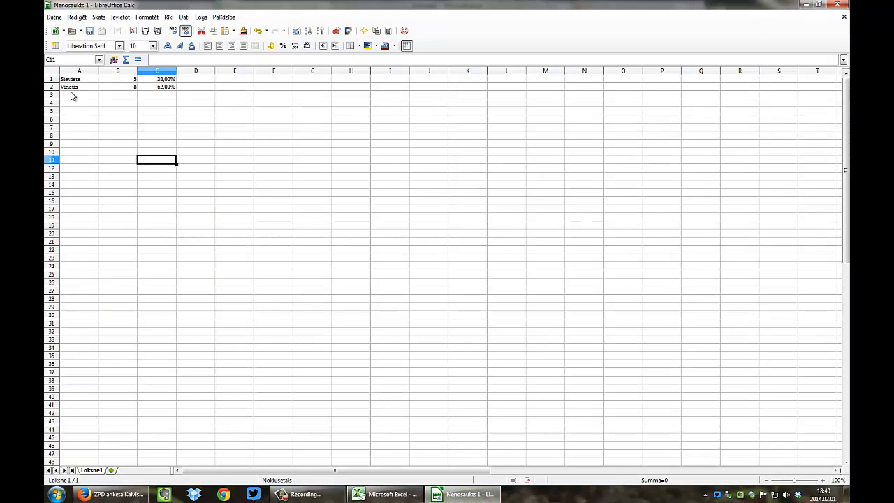
pyautogui.scroll(2, 86, 88)
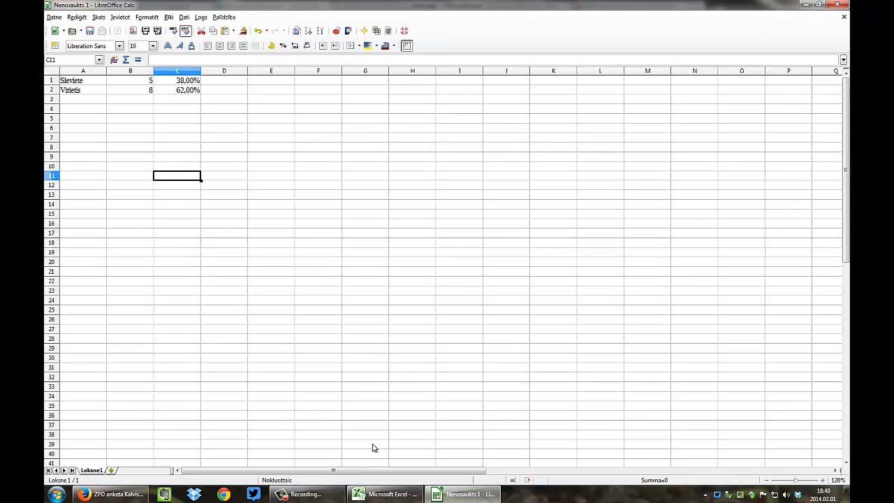
# - Switch back to Excel and delete column C with the percentages from the gender table
pyautogui.click(384, 494)
pyautogui.hotkey('ctrl', 'a')
pyautogui.scroll(3, 120, 148)
pyautogui.click(118, 144)
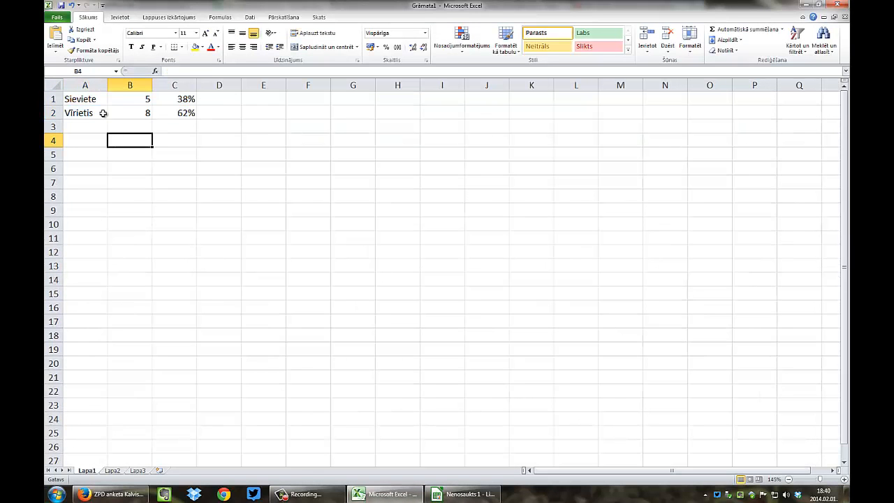
pyautogui.moveTo(84, 100); pyautogui.dragTo(124, 110)
pyautogui.click(133, 154)
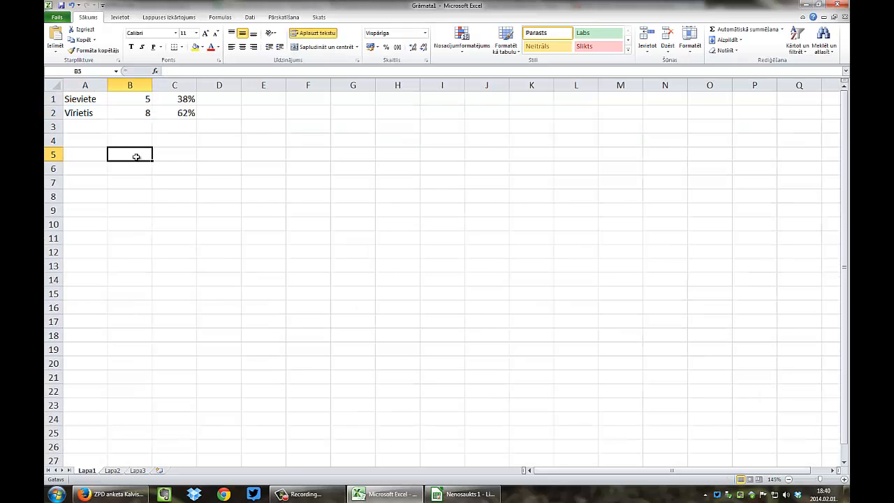
pyautogui.moveTo(178, 99); pyautogui.dragTo(178, 112)
pyautogui.click(172, 85)
pyautogui.rightClick(173, 87)
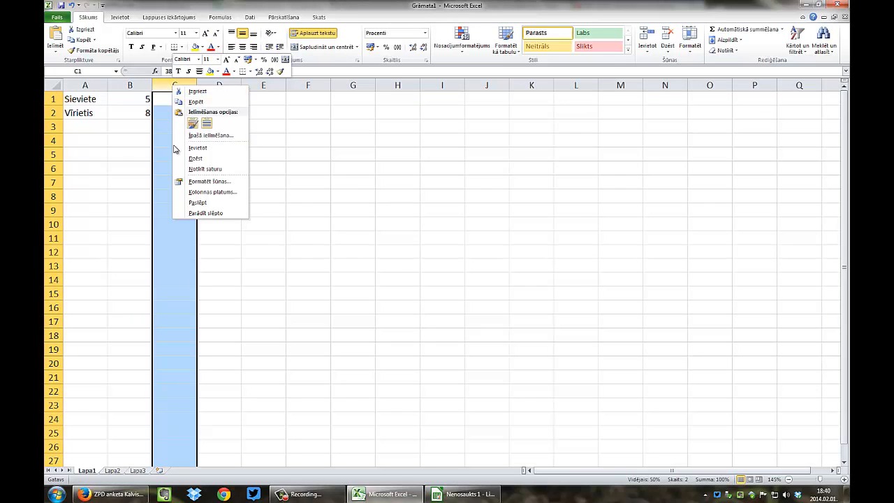
pyautogui.click(195, 159)
# - Insert a 2-D pie chart from cells A1:B2 and select its Sieviete slice
pyautogui.moveTo(83, 100); pyautogui.dragTo(135, 111)
pyautogui.click(120, 17)
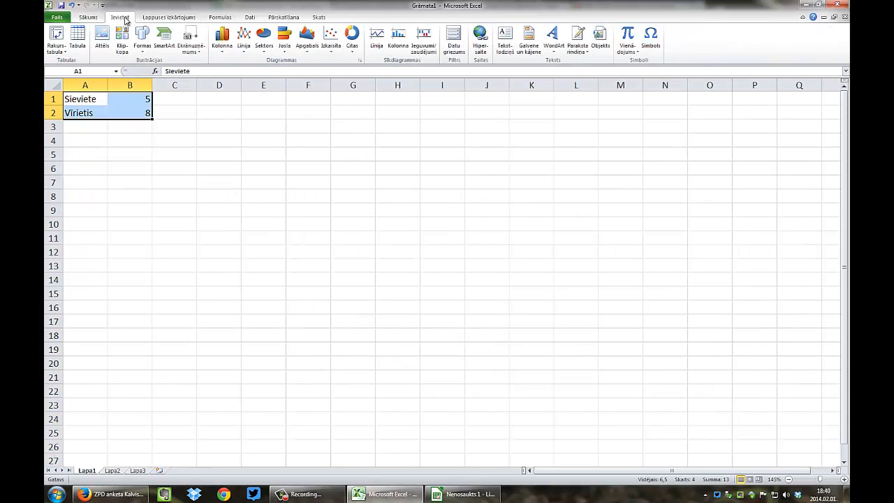
pyautogui.click(264, 49)
pyautogui.click(267, 79)
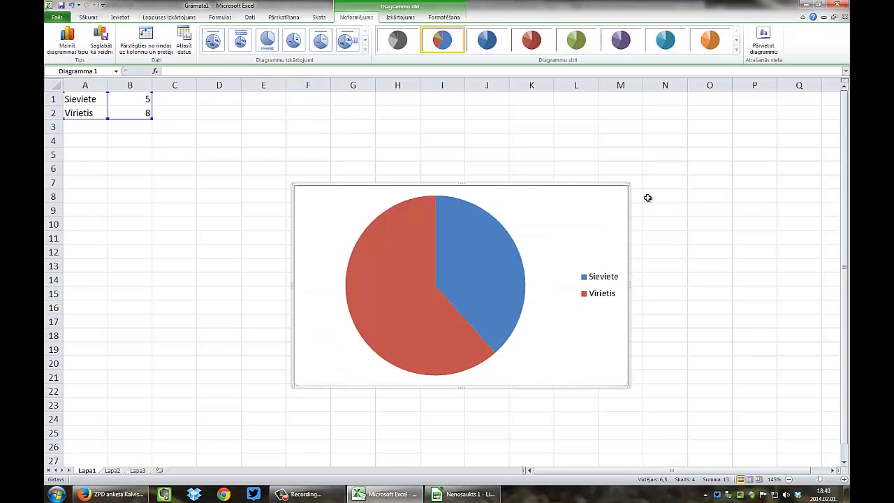
pyautogui.click(483, 248)
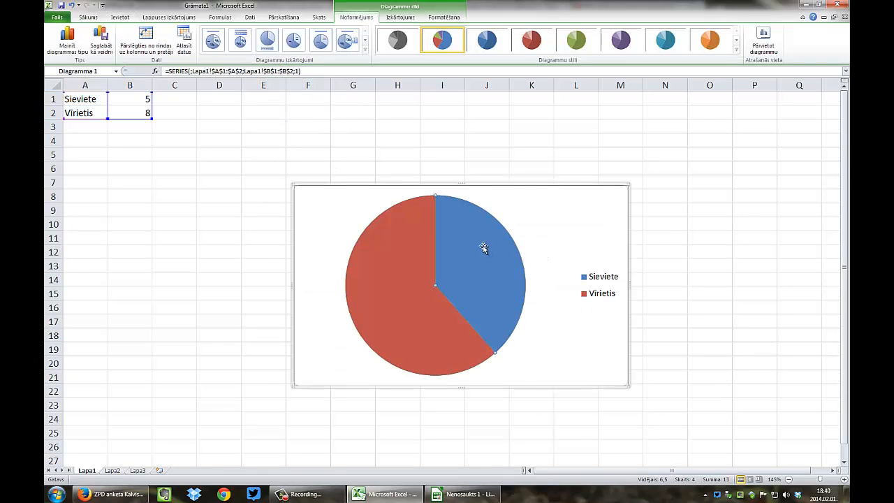
# - Deselect the Excel chart, switch to LibreOffice Calc and delete column C with the percentages from the gender table
pyautogui.click(677, 210)
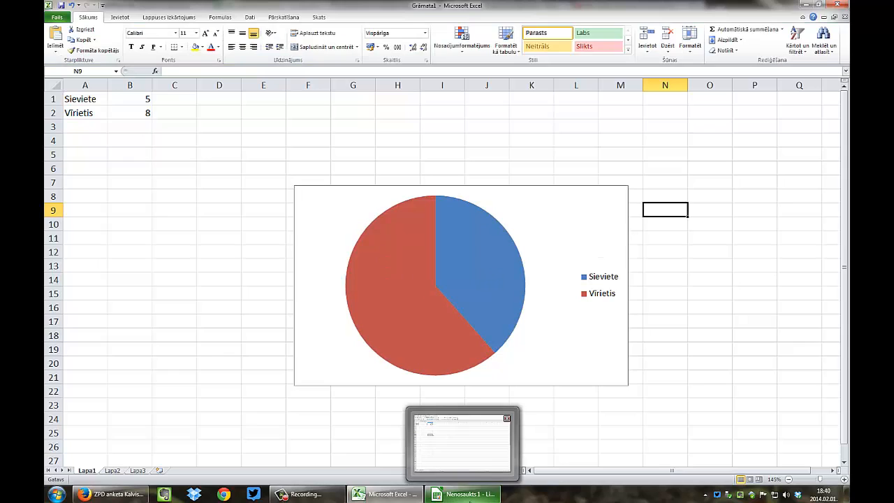
pyautogui.click(455, 495)
pyautogui.click(79, 83)
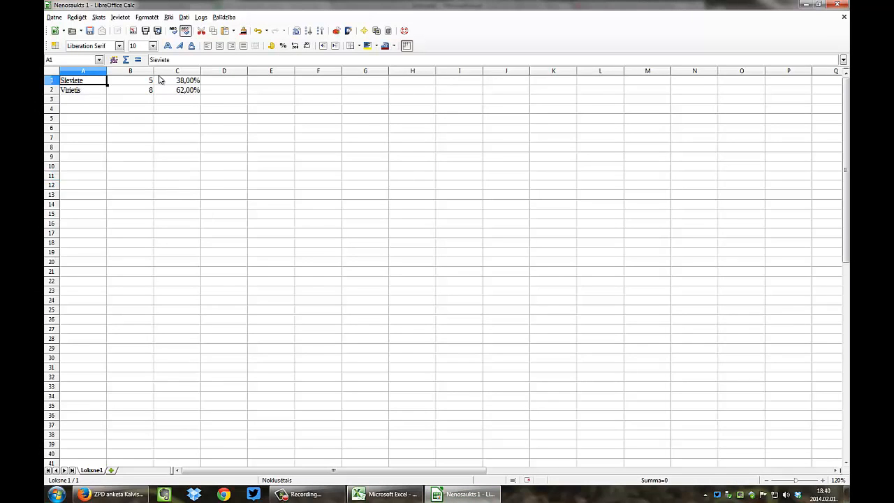
pyautogui.rightClick(163, 72)
pyautogui.click(197, 131)
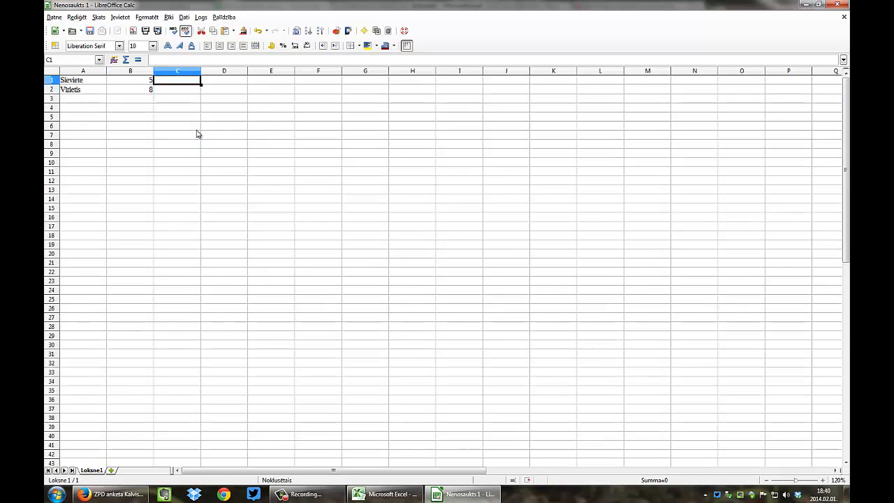
pyautogui.click(197, 134)
# - Insert a normal pie chart from cells A1:B2 of the gender table
pyautogui.moveTo(83, 82); pyautogui.dragTo(130, 90)
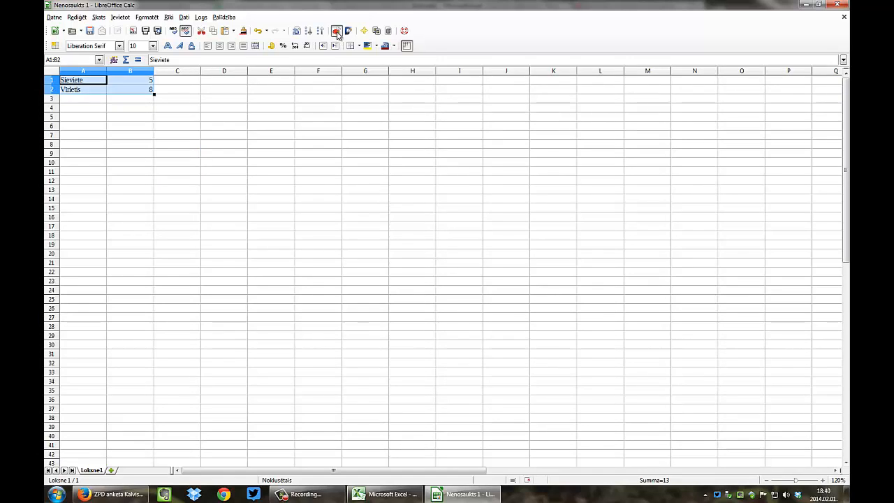
pyautogui.click(336, 31)
pyautogui.click(266, 318)
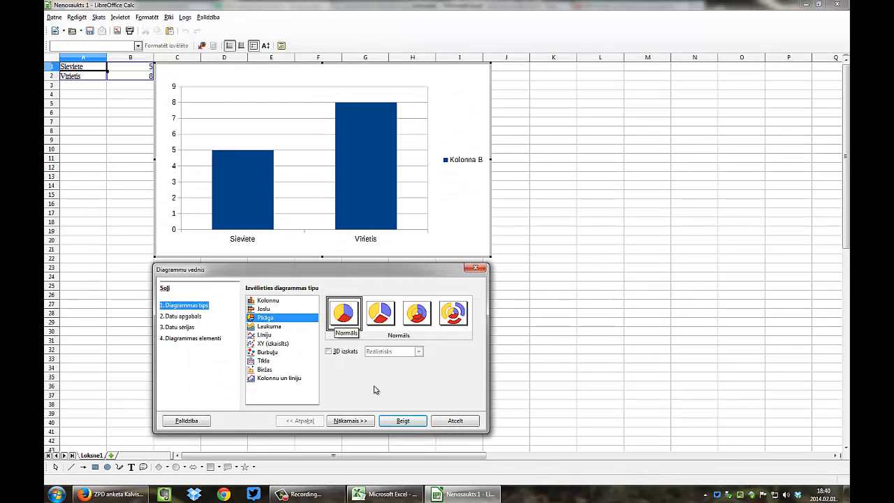
pyautogui.click(401, 420)
pyautogui.click(406, 359)
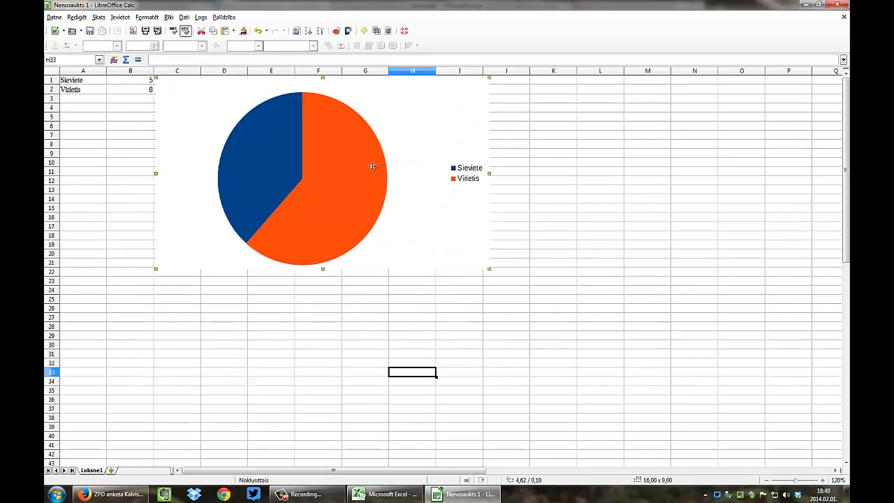
# - Move the gender pie chart away from the data table, further right and down on the sheet
pyautogui.moveTo(389, 120); pyautogui.dragTo(452, 168)
pyautogui.click(154, 161)
pyautogui.moveTo(253, 159); pyautogui.dragTo(305, 151)
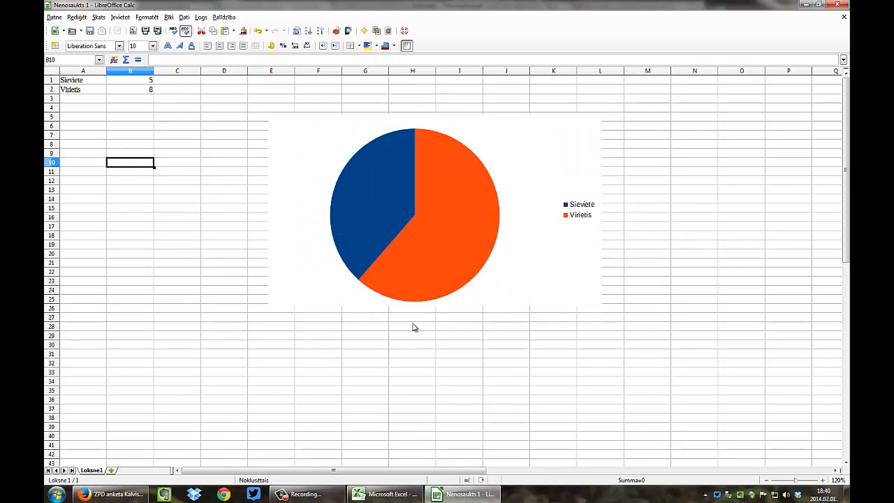
# - Switch to the response summary in Firefox and copy the results table for "Ko tev patīk darīt ziemā?"
pyautogui.hotkey('alt', 'Tab')
pyautogui.scroll(-4, 411, 282)
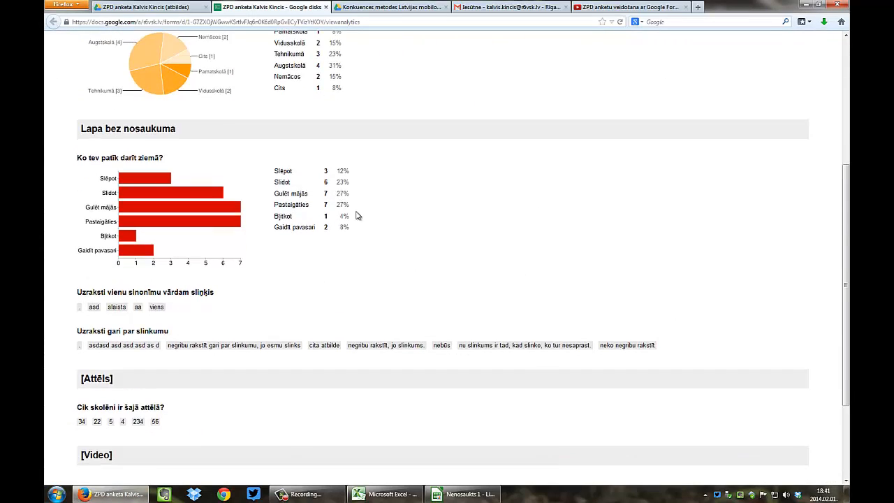
pyautogui.scroll(3, 363, 217)
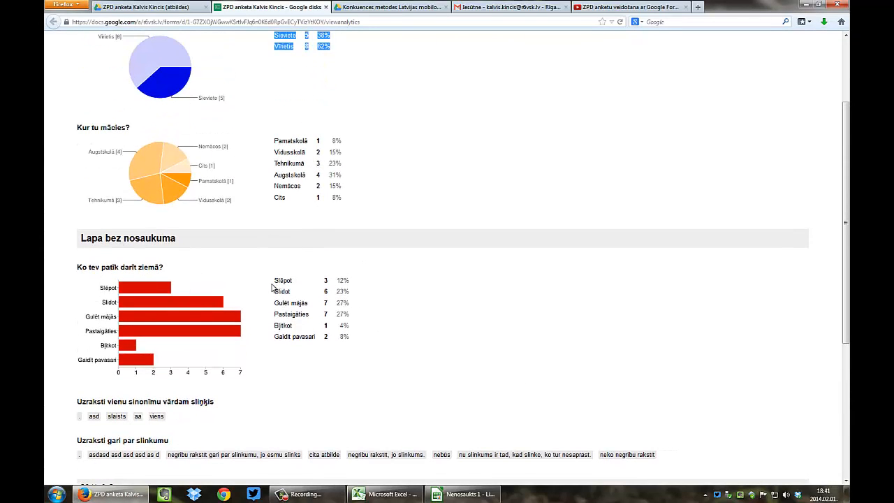
pyautogui.moveTo(275, 282); pyautogui.dragTo(350, 341)
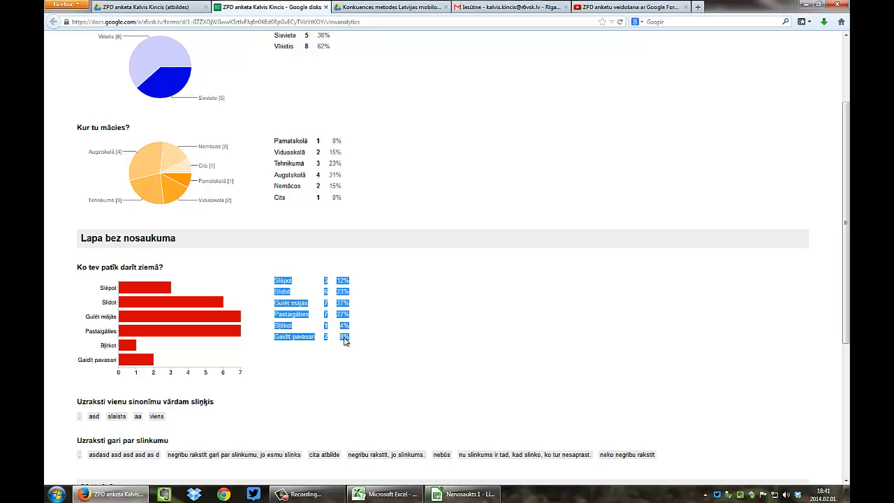
# - Paste the copied winter-activities table into cell A23 in LibreOffice Calc and move the pie chart further up and right
pyautogui.click(463, 494)
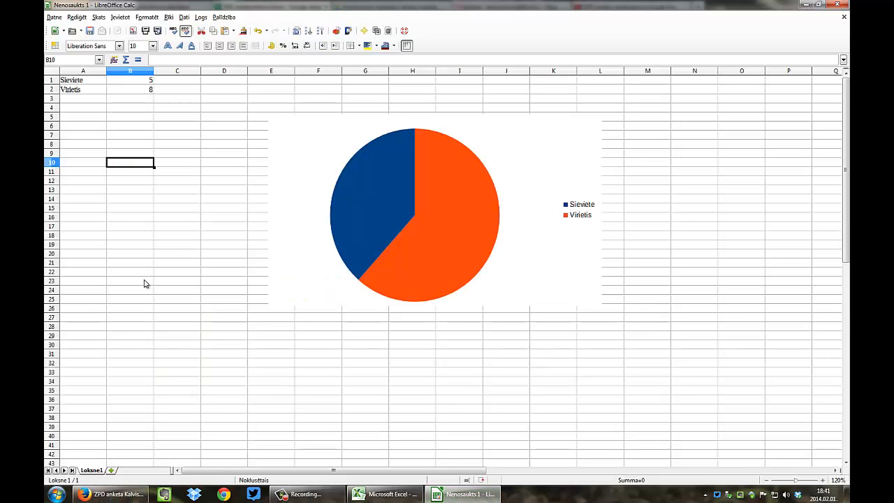
pyautogui.click(82, 282)
pyautogui.write('Slēpot\t3\t12,00% Slīdot\t6\t23,00% Gulēt mājās\t7\t27,00% Pastaigāties\t7\t27,00% Bļitkot\t1\t4,00% Gaidīt pavasari\t2\t8,00%')
pyautogui.moveTo(392, 247); pyautogui.dragTo(511, 206)
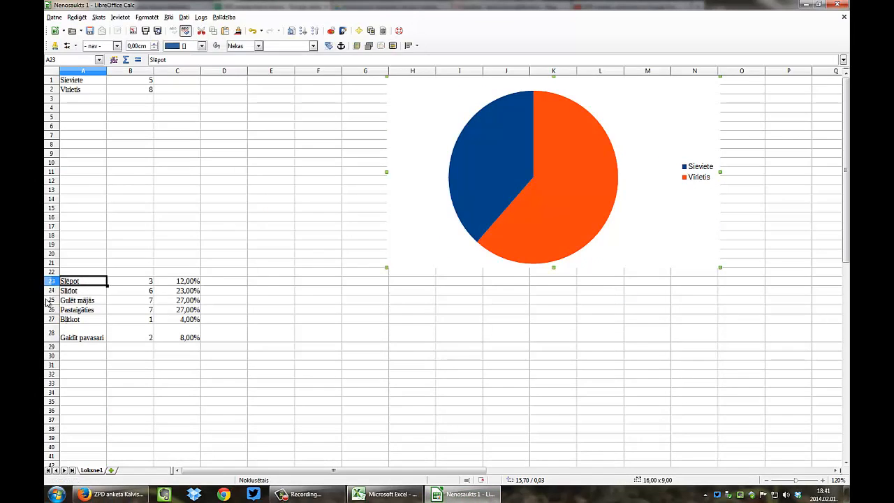
# - Insert a normal horizontal bar chart (Joslu) from cells A23:B28, trying the pie type as a comparison before finishing
pyautogui.moveTo(80, 282); pyautogui.dragTo(120, 335)
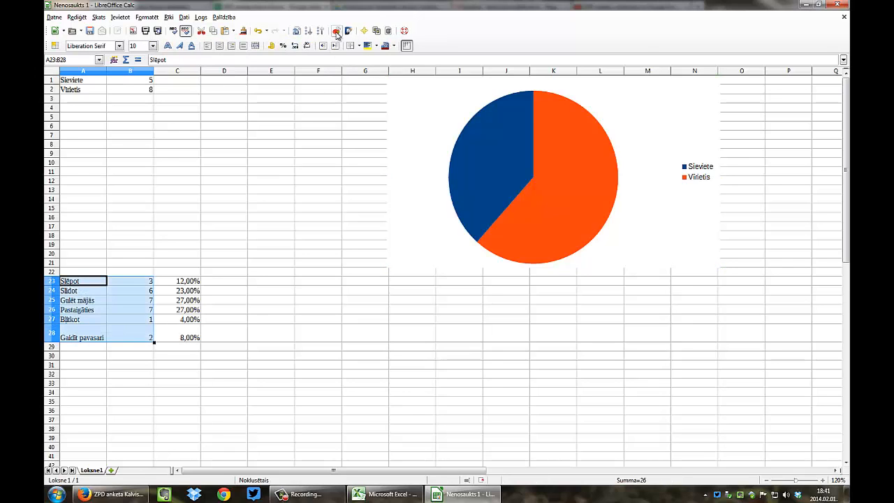
pyautogui.click(331, 30)
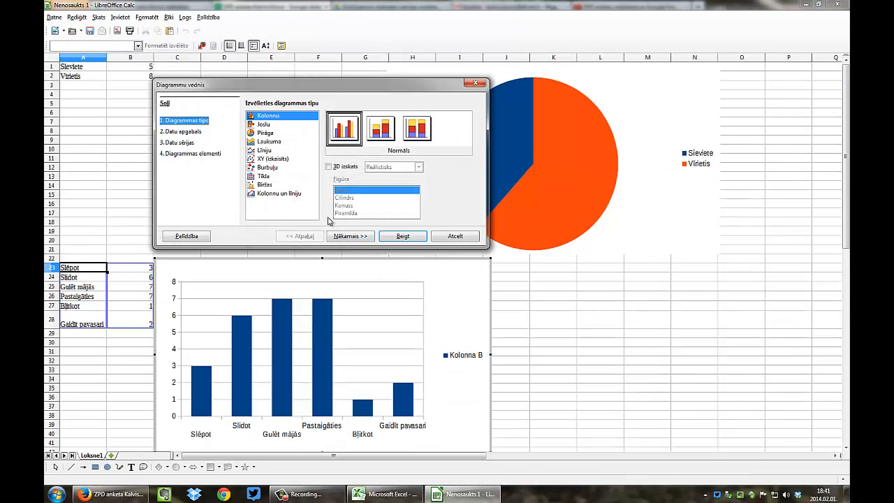
pyautogui.click(263, 126)
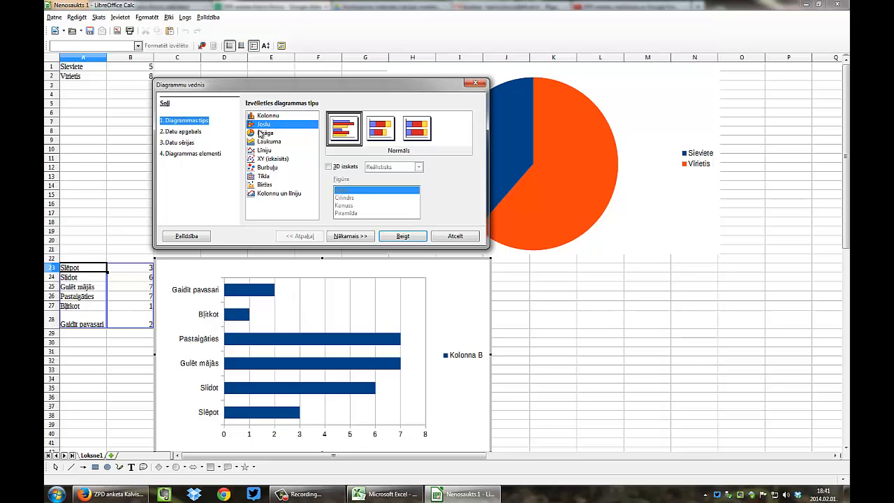
pyautogui.moveTo(275, 87); pyautogui.dragTo(328, 69)
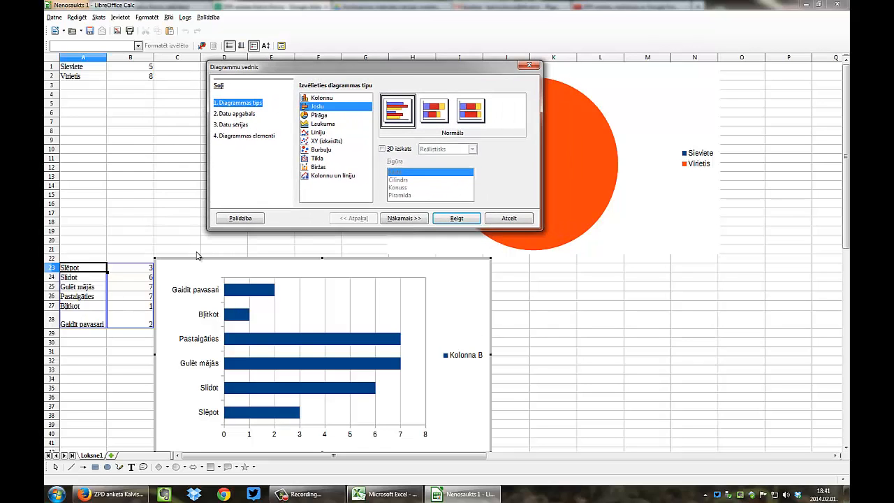
pyautogui.click(319, 117)
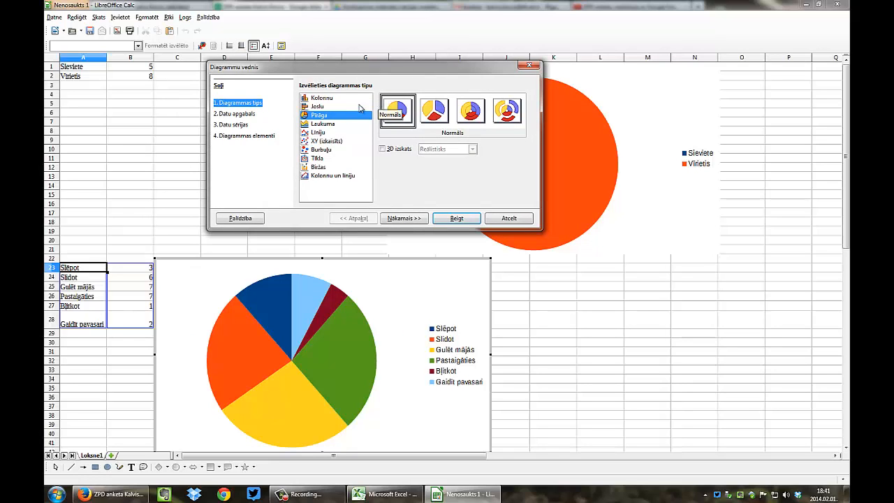
pyautogui.click(319, 107)
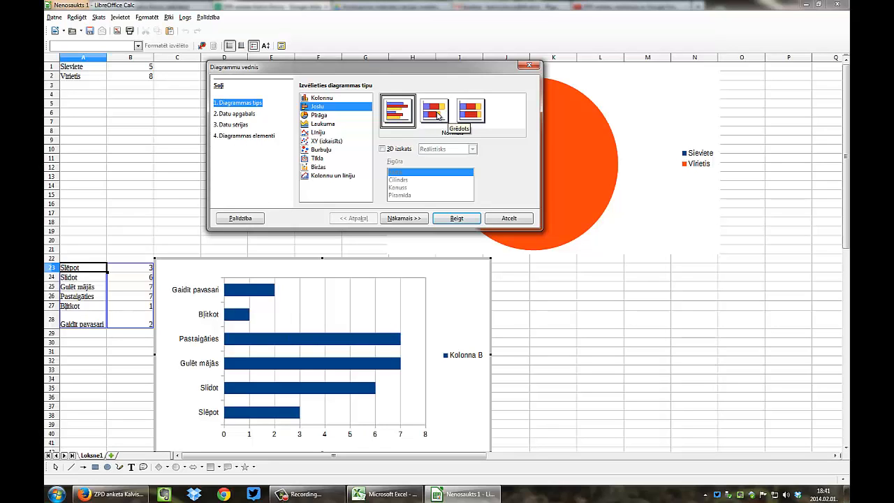
pyautogui.click(464, 215)
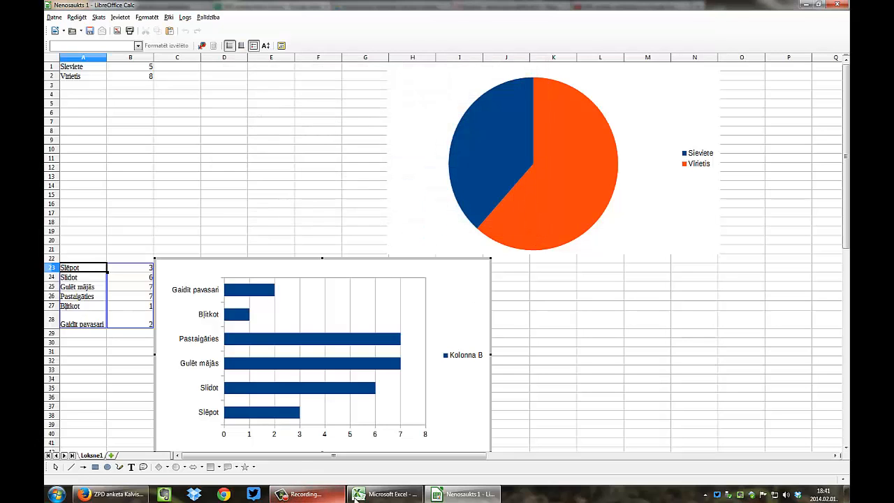
# - Switch to Excel and paste the copied winter-activities table into cell A4
pyautogui.click(356, 493)
pyautogui.click(79, 141)
pyautogui.write('Slēpot\t3\t12% Slidot\t6\t23% Gulēt mājās\t7\t27% Pastaigāties\t7\t27% Bļitkot\t1\t4% Gaidīt pavasari\t2\t8%')
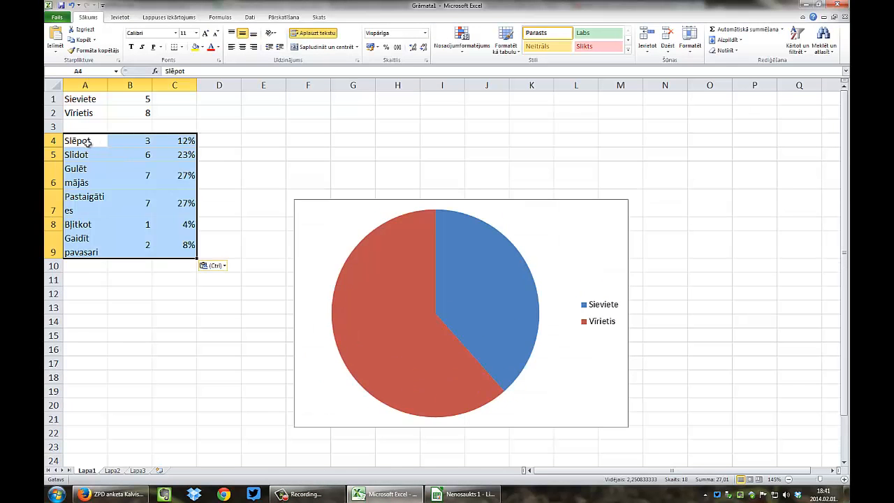
# - Insert a 2-D clustered column chart from cells A4:B9 and move it toward the lower right of the pie chart
pyautogui.moveTo(88, 143); pyautogui.dragTo(146, 241)
pyautogui.click(120, 17)
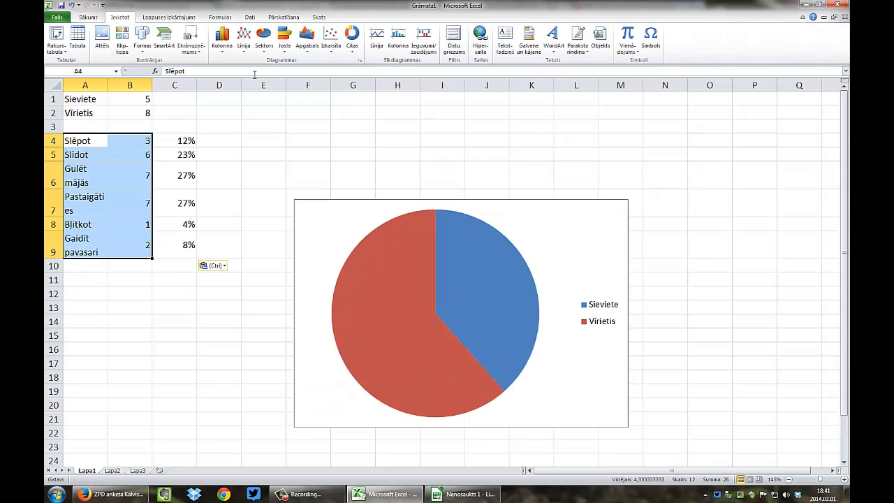
pyautogui.click(223, 40)
pyautogui.click(225, 81)
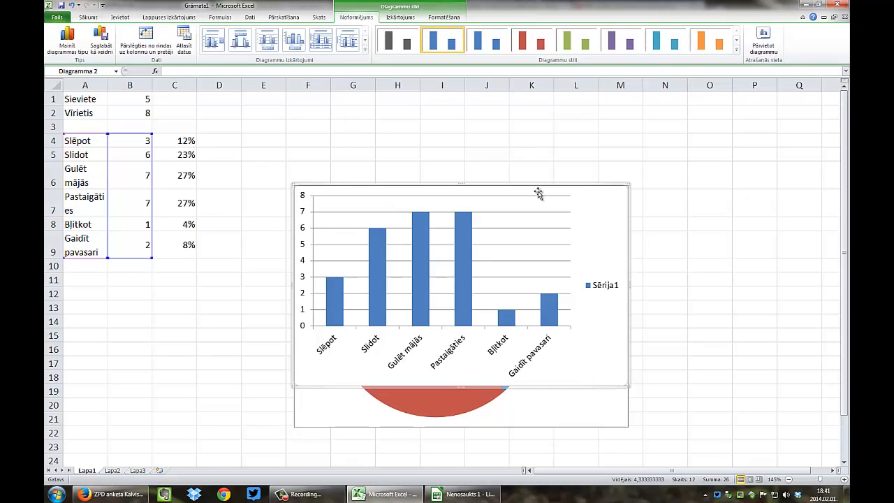
pyautogui.click(580, 181)
pyautogui.moveTo(579, 196); pyautogui.dragTo(788, 347)
pyautogui.click(622, 178)
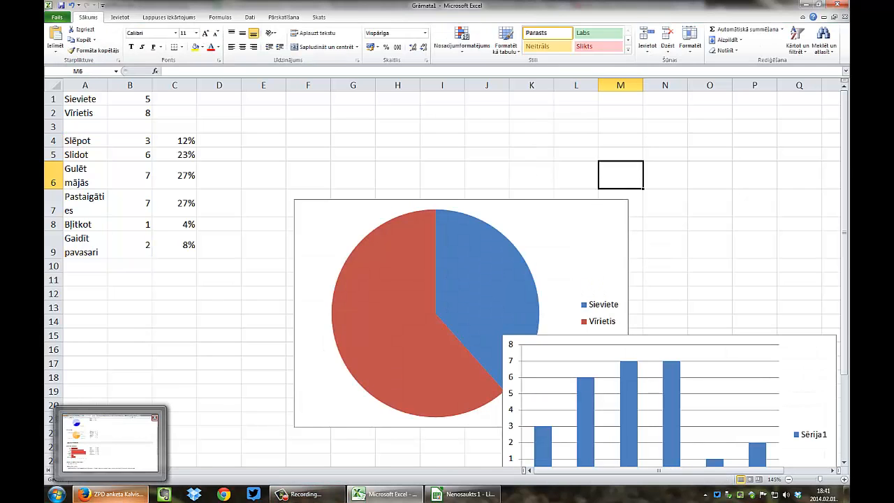
# - Switch back to the response summary in Firefox and look through its tables and charts down to the daily response chart
pyautogui.click(110, 494)
pyautogui.moveTo(274, 280); pyautogui.dragTo(334, 346)
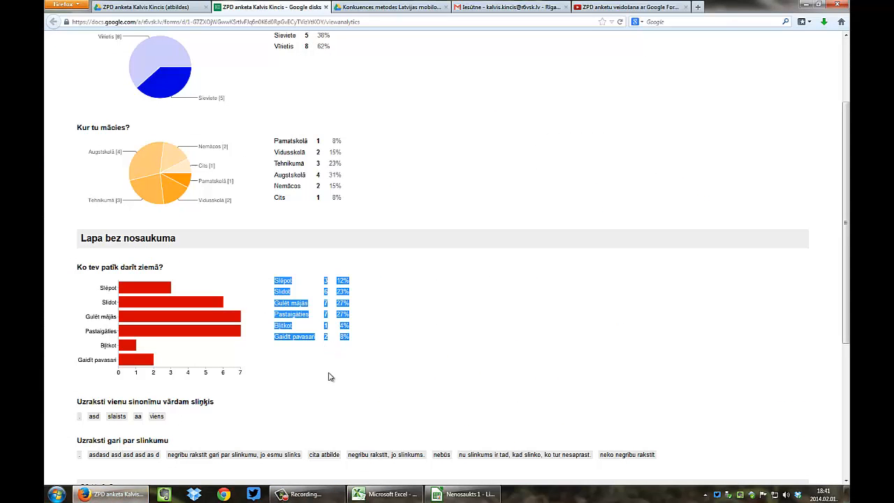
pyautogui.scroll(3, 330, 377)
pyautogui.scroll(-9, 329, 371)
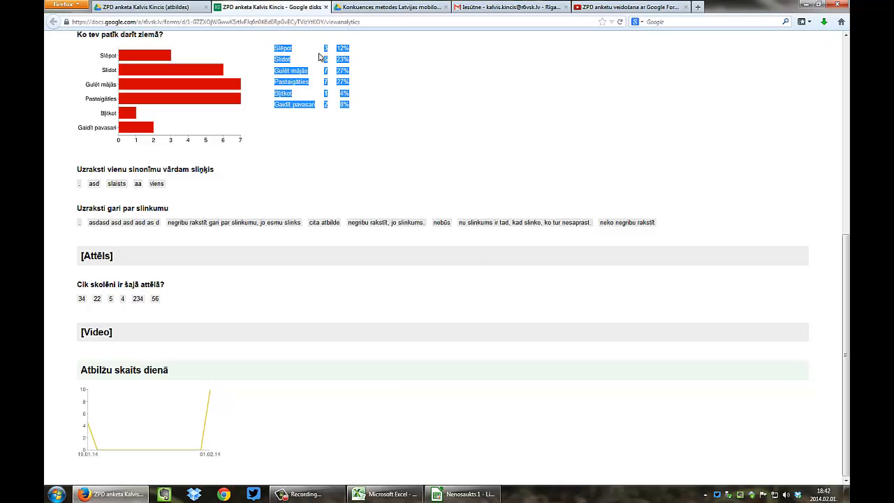
# - Close the response summary and go to the form's responses spreadsheet
pyautogui.click(325, 7)
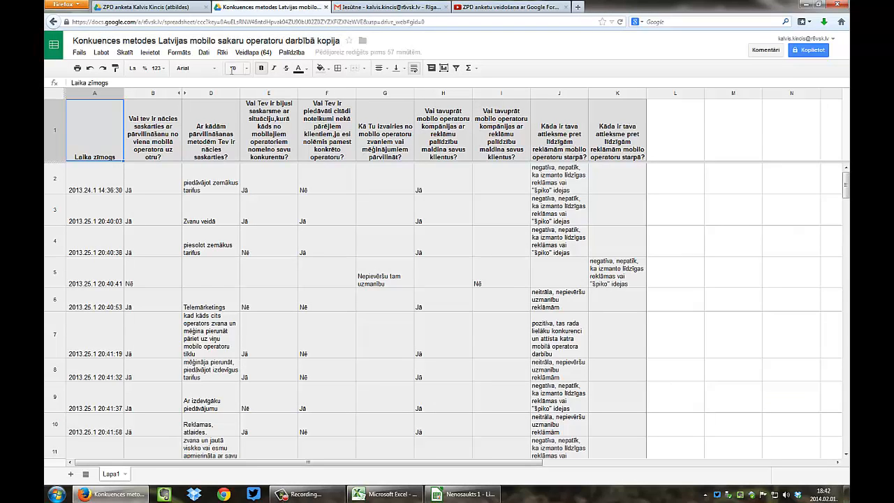
pyautogui.click(143, 7)
pyautogui.click(402, 272)
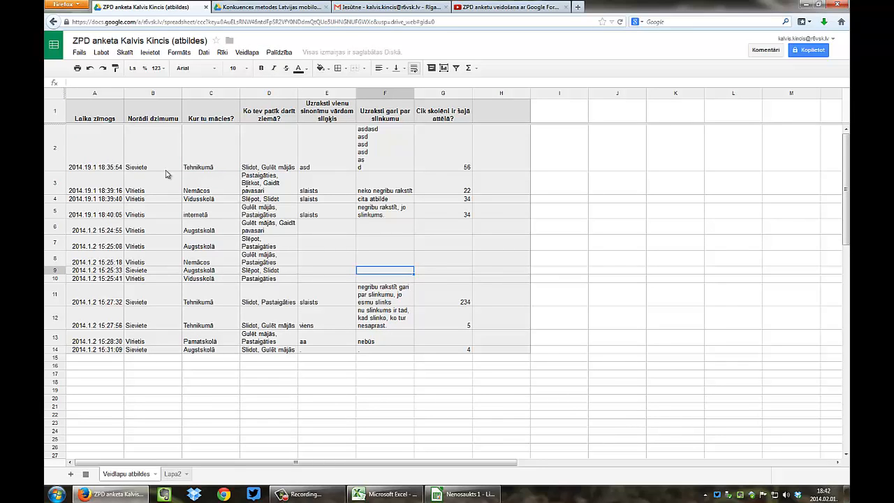
# - Examine the individual answers in the "Norādi dzimumu" and "Kur tu mācies?" columns of the responses sheet
pyautogui.click(142, 159)
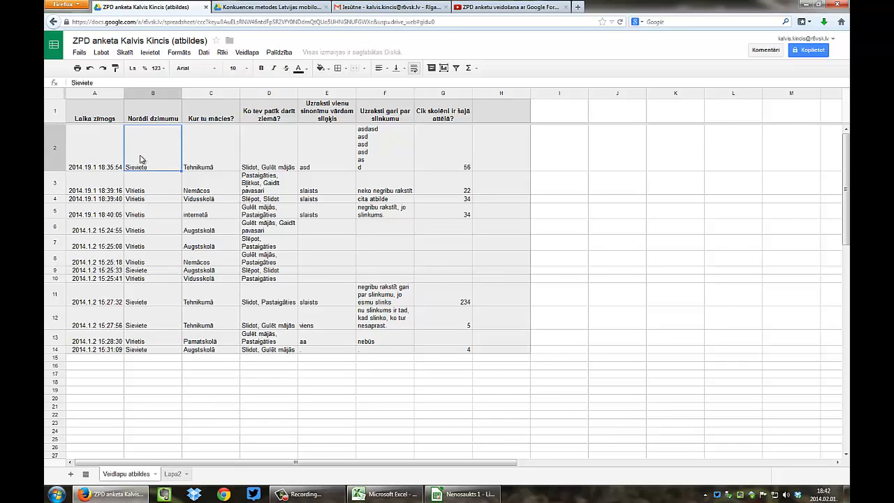
pyautogui.click(150, 215)
pyautogui.click(149, 271)
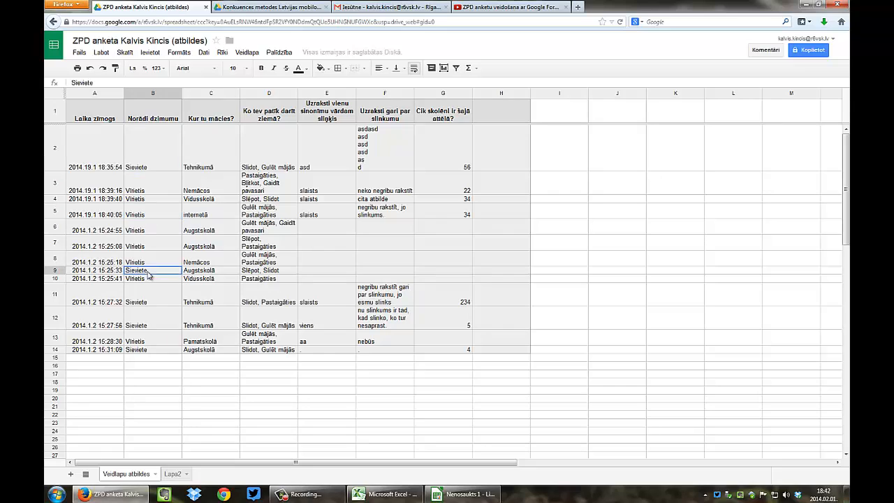
pyautogui.moveTo(145, 155); pyautogui.dragTo(148, 349)
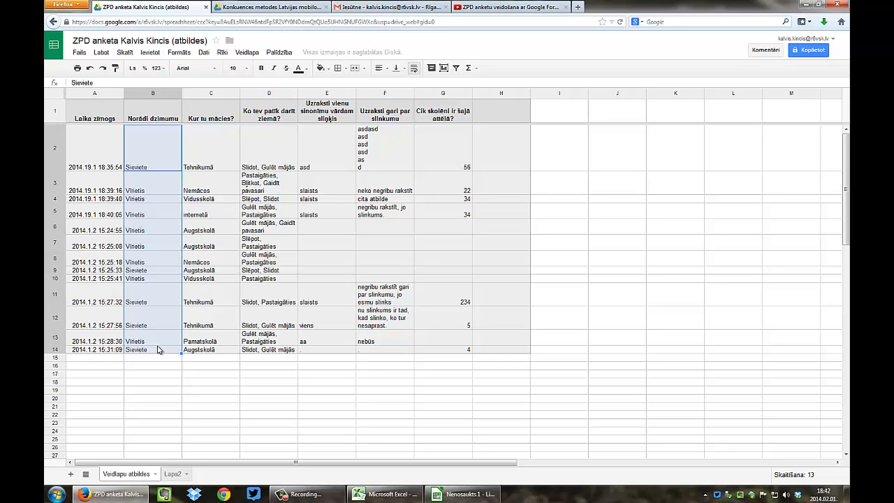
pyautogui.click(159, 244)
pyautogui.moveTo(201, 150); pyautogui.dragTo(204, 237)
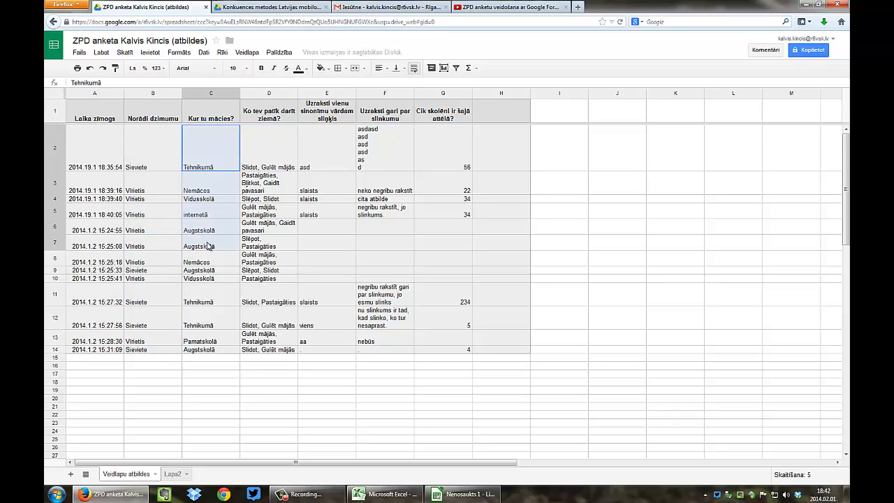
pyautogui.click(152, 156)
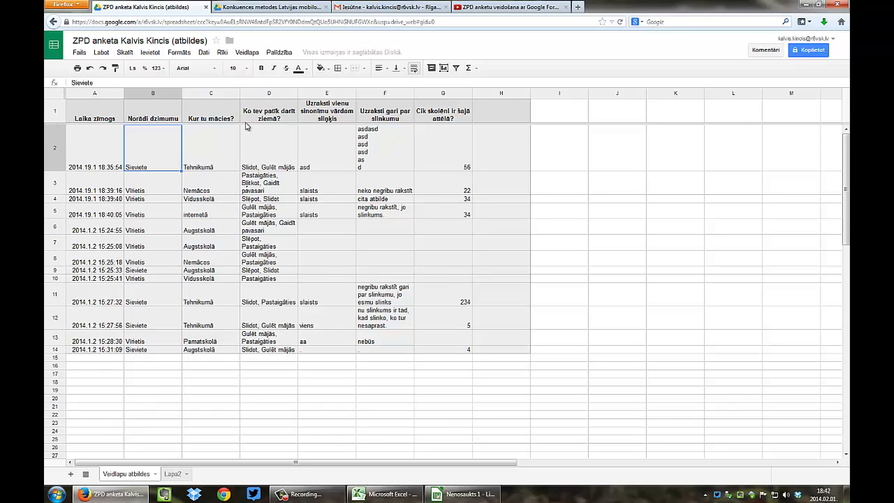
# - Show the form's summary of responses again and look through its charts and result tables
pyautogui.click(247, 52)
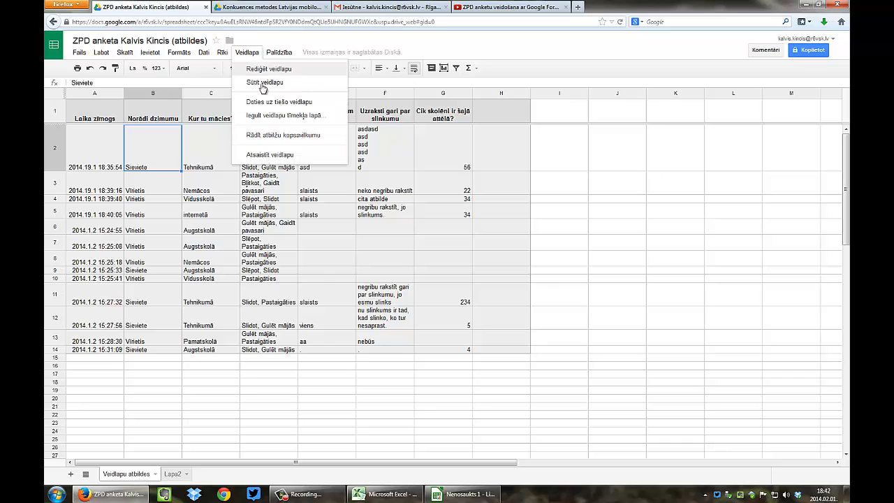
pyautogui.click(279, 137)
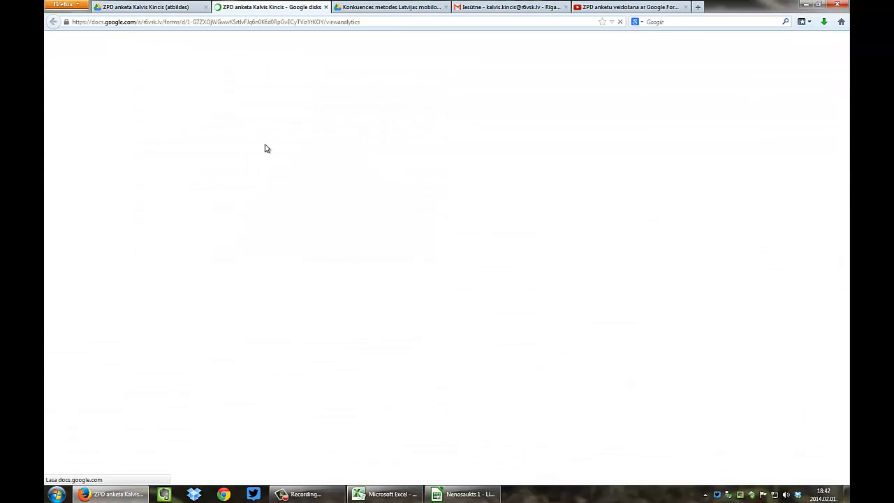
pyautogui.scroll(-5, 248, 374)
pyautogui.scroll(3, 248, 374)
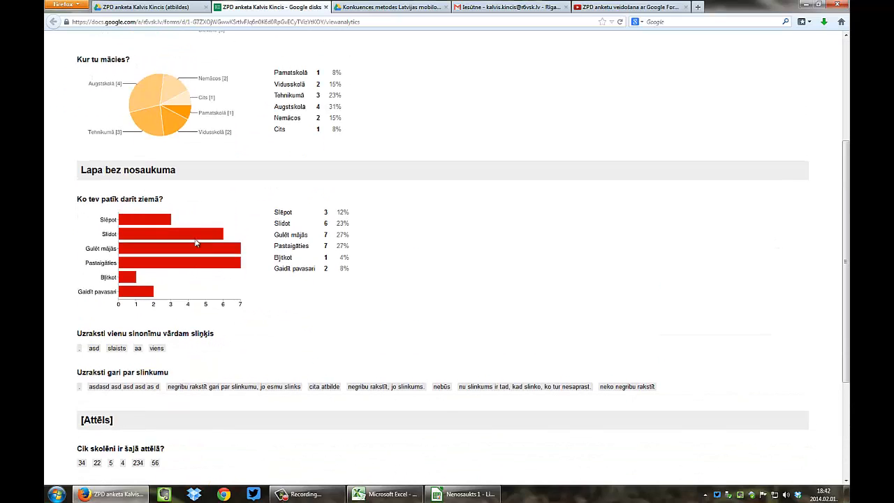
# - Close the response summary and look over individual answers in the "Norādi dzimumu" column of the responses sheet
pyautogui.click(326, 7)
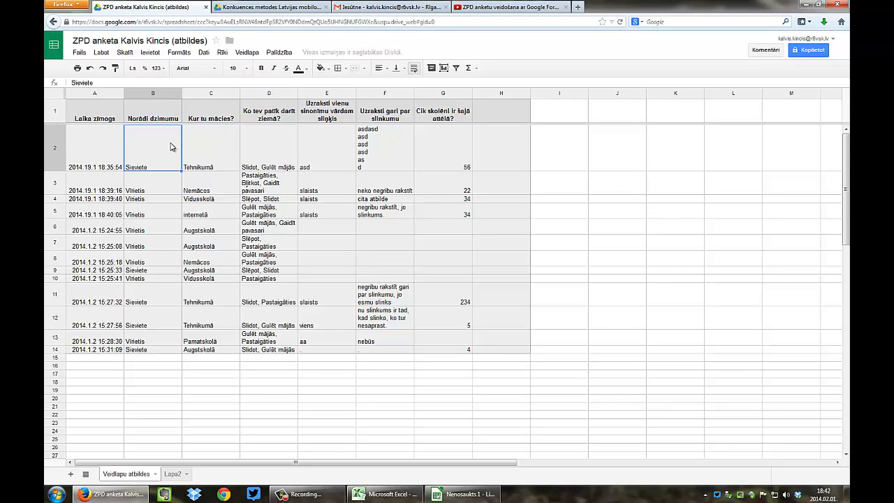
pyautogui.click(178, 258)
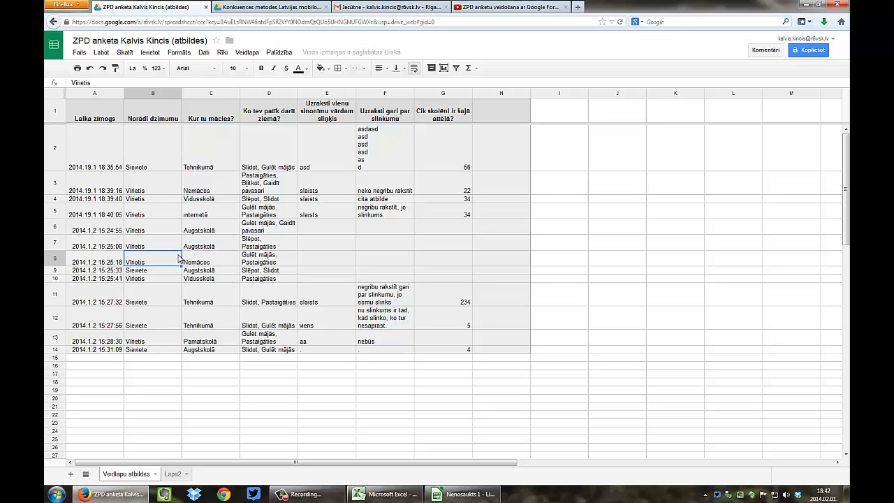
pyautogui.click(238, 291)
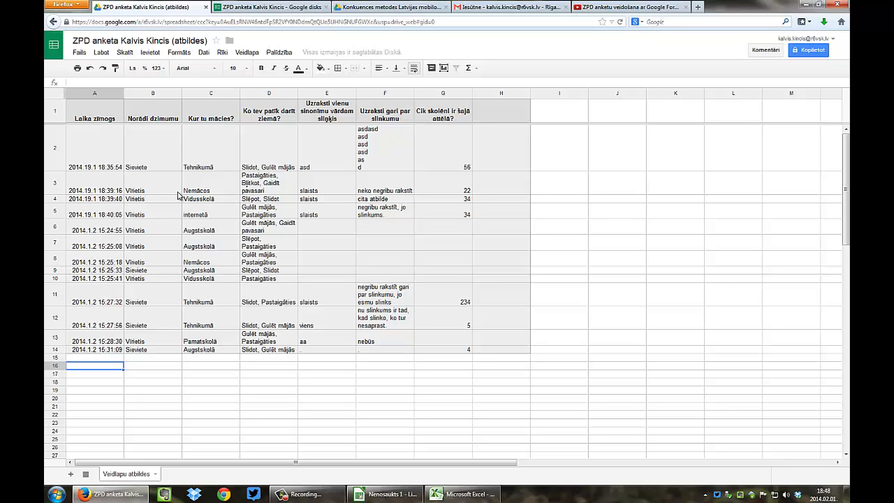
# - Turn on a filter for the response table, starting from the "Norādi dzimumu" header cell
pyautogui.click(137, 114)
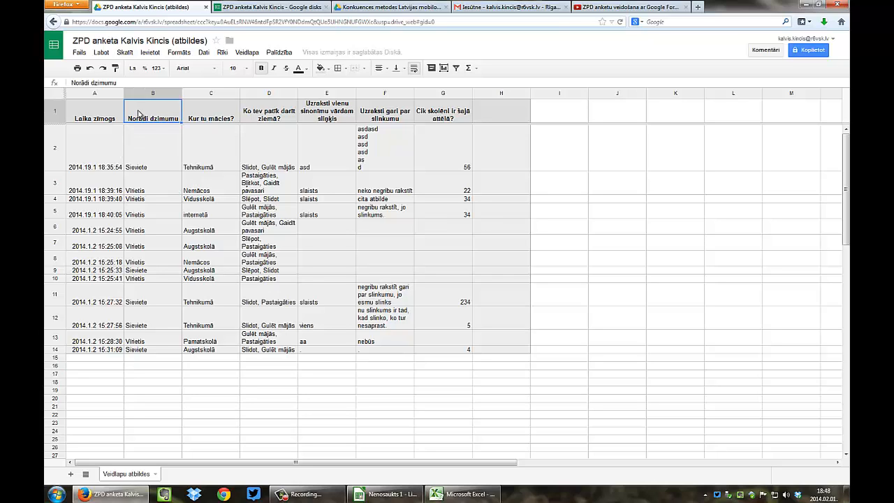
pyautogui.click(154, 160)
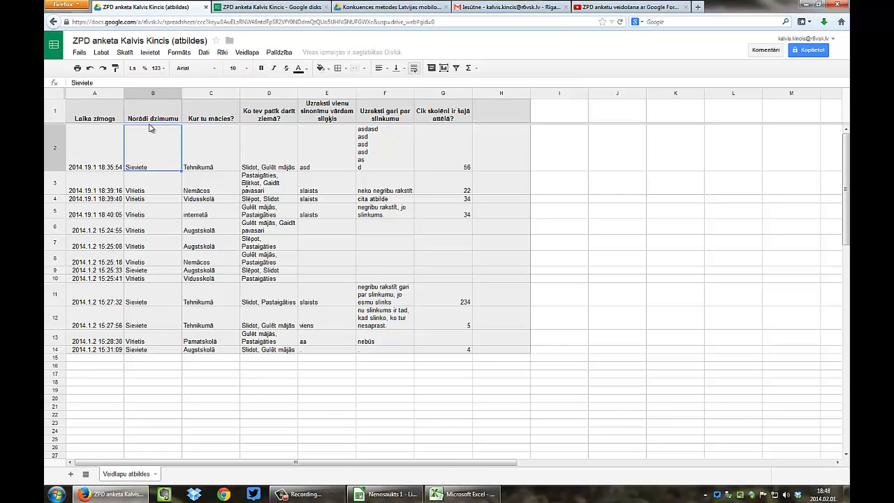
pyautogui.click(148, 117)
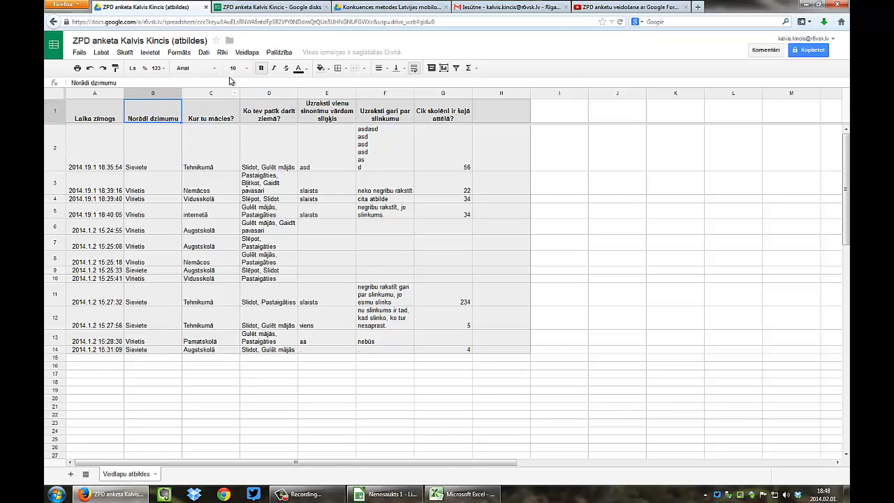
pyautogui.click(207, 56)
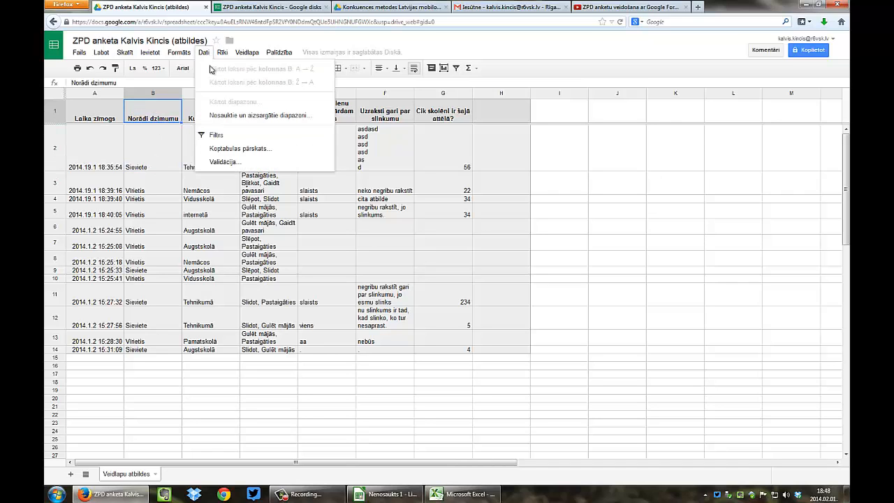
pyautogui.click(218, 134)
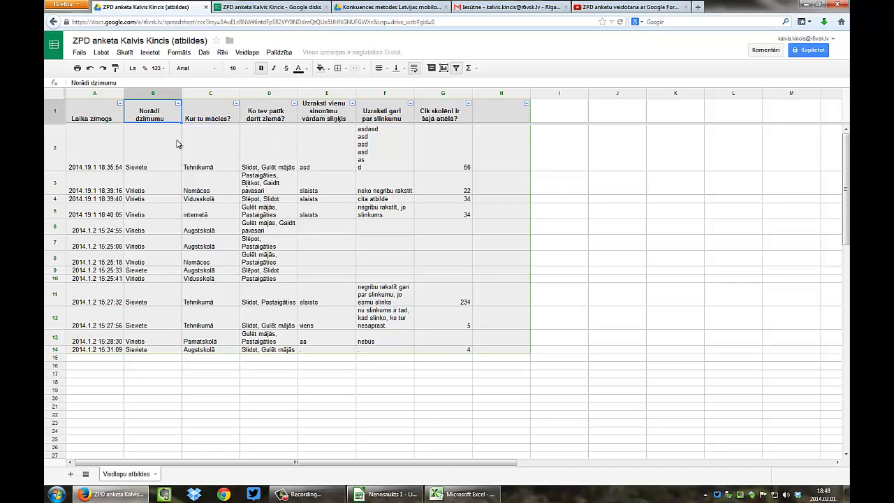
# - Filter the "Norādi dzimumu" column to show only the "Sieviete" responses
pyautogui.click(178, 104)
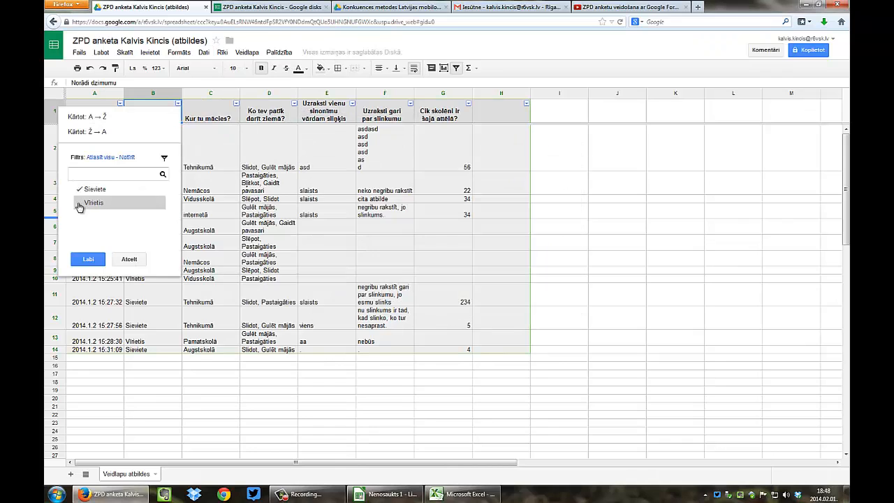
pyautogui.click(88, 204)
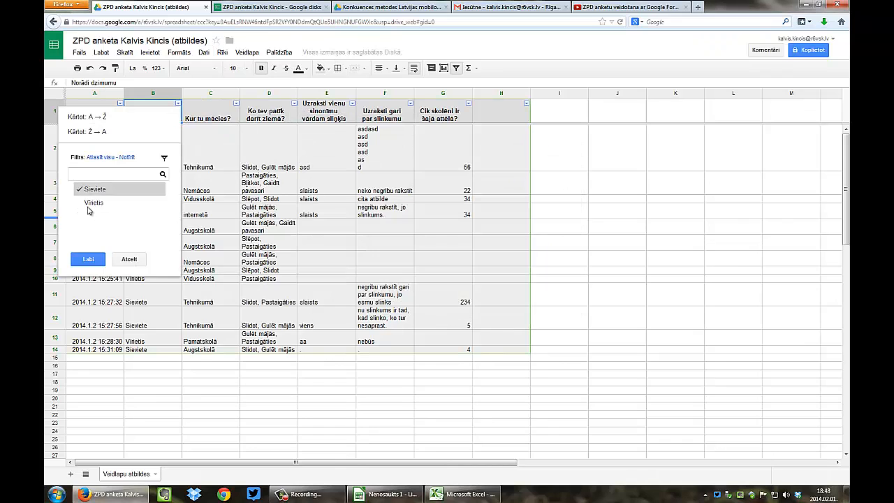
pyautogui.click(88, 260)
pyautogui.click(195, 305)
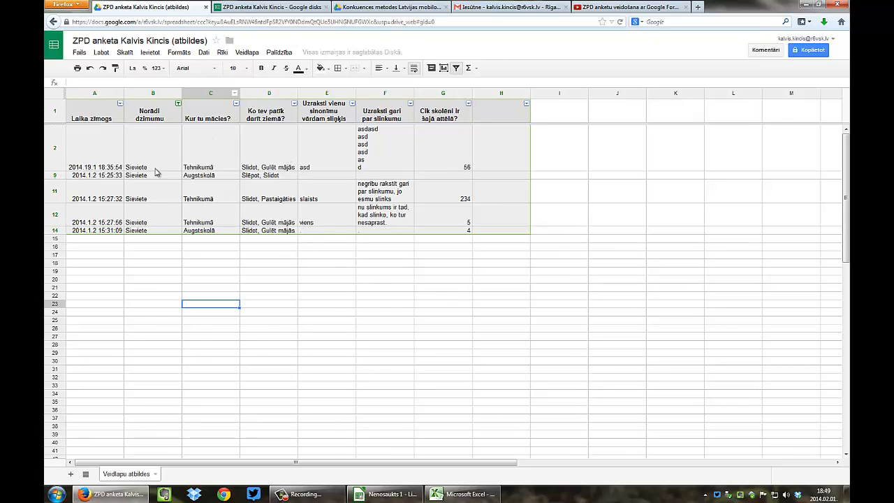
# - Copy the header row and the filtered "Sieviete" responses into a new sheet, starting at cell A1
pyautogui.moveTo(84, 112); pyautogui.dragTo(493, 238)
pyautogui.hotkey('ctrl', 'c')
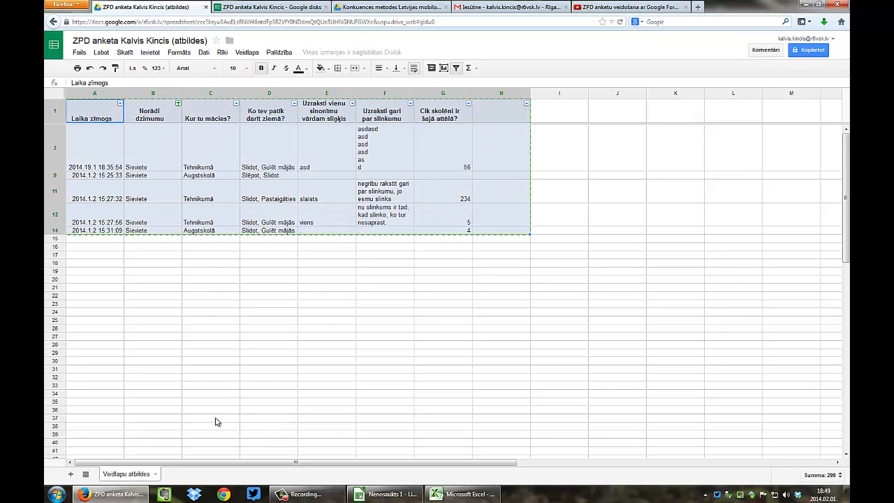
pyautogui.click(71, 475)
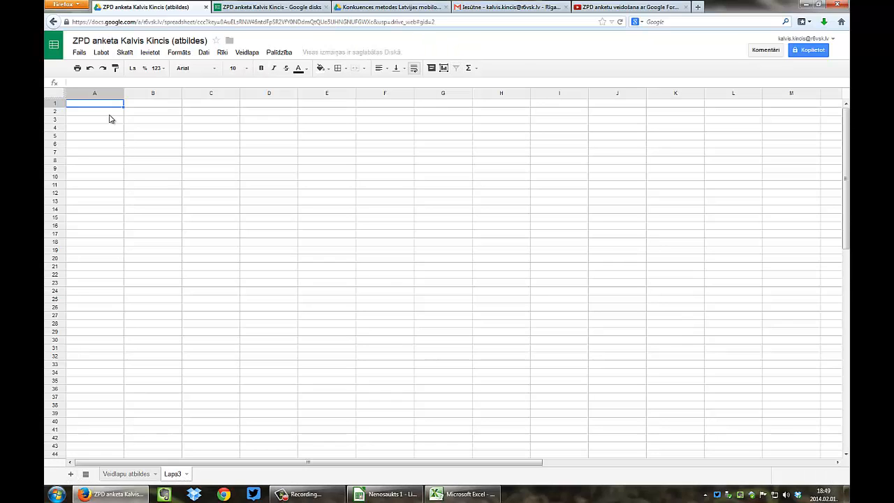
pyautogui.hotkey('ctrl', 'v')
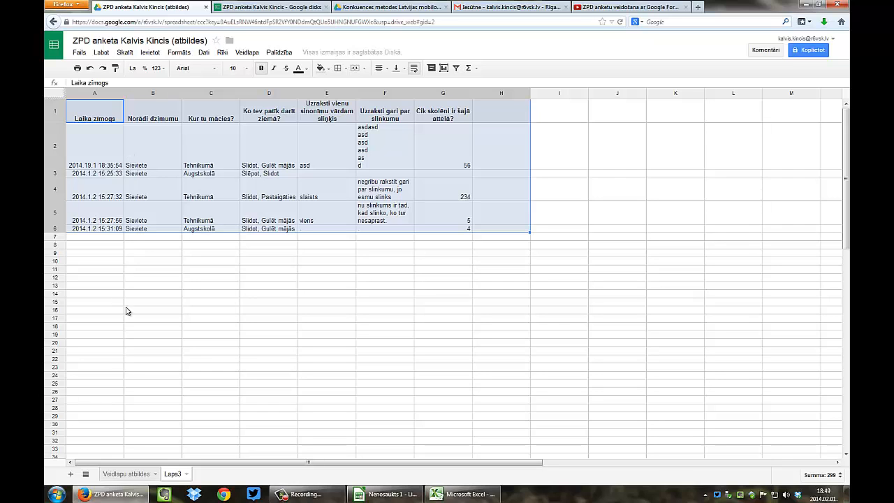
# - Return to the "Veidlapu atbildes" sheet and change the "Norādi dzimumu" filter to show only "Vīrietis"
pyautogui.click(126, 474)
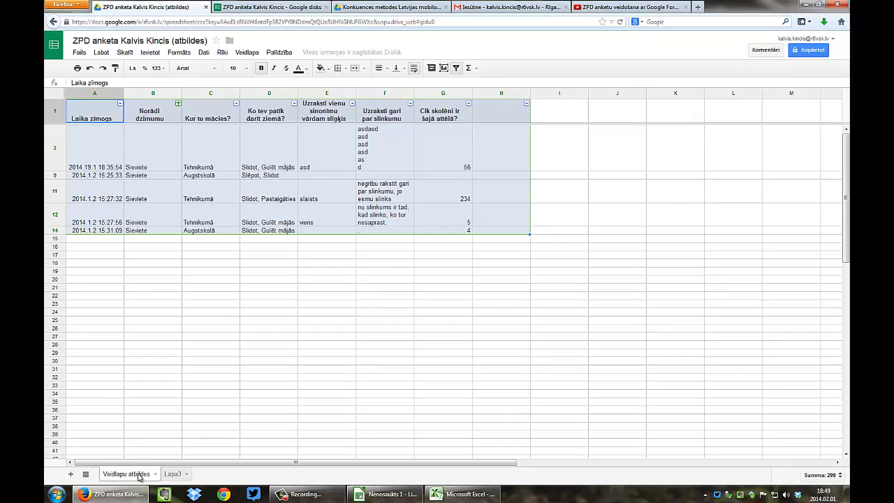
pyautogui.click(178, 104)
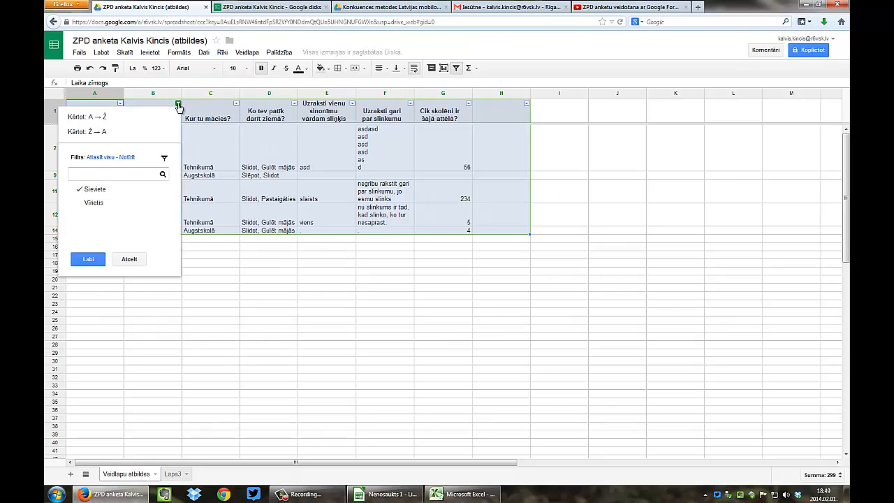
pyautogui.click(85, 204)
pyautogui.click(87, 189)
pyautogui.click(88, 259)
pyautogui.click(179, 304)
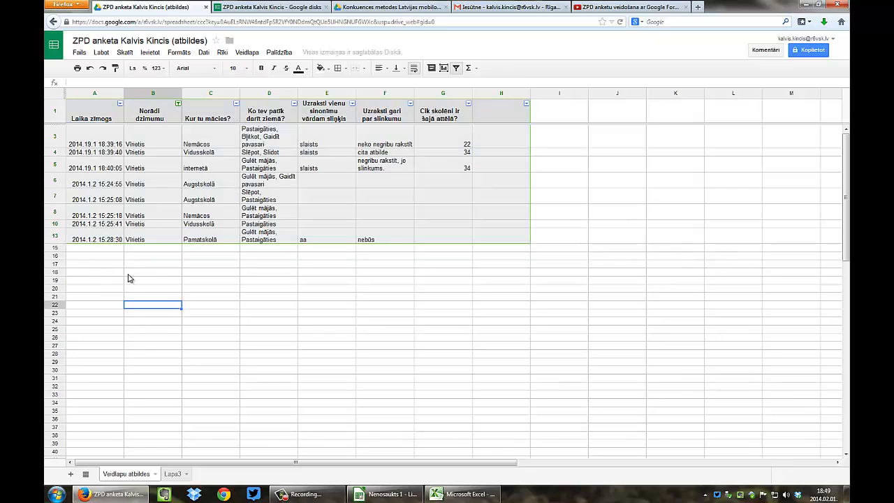
# - Copy the filtered "Vīrietis" rows without the header into Lapa3, directly below the "Sieviete" rows from A7
pyautogui.moveTo(90, 134)
pyautogui.mouseDown()
pyautogui.moveTo(272, 201)
pyautogui.moveTo(489, 247)
pyautogui.mouseUp()
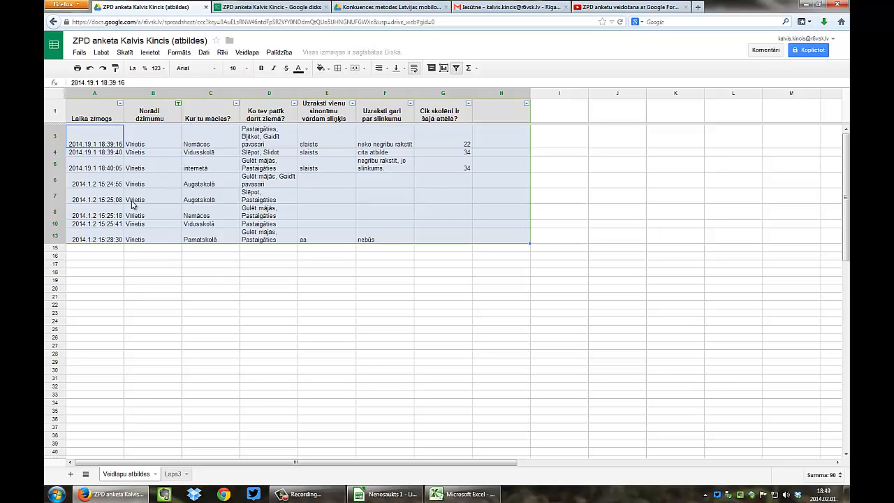
pyautogui.click(172, 474)
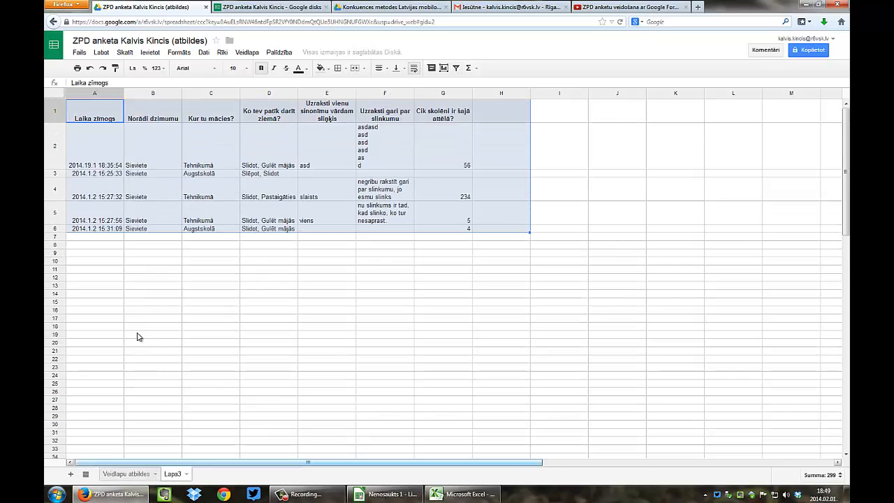
pyautogui.click(101, 238)
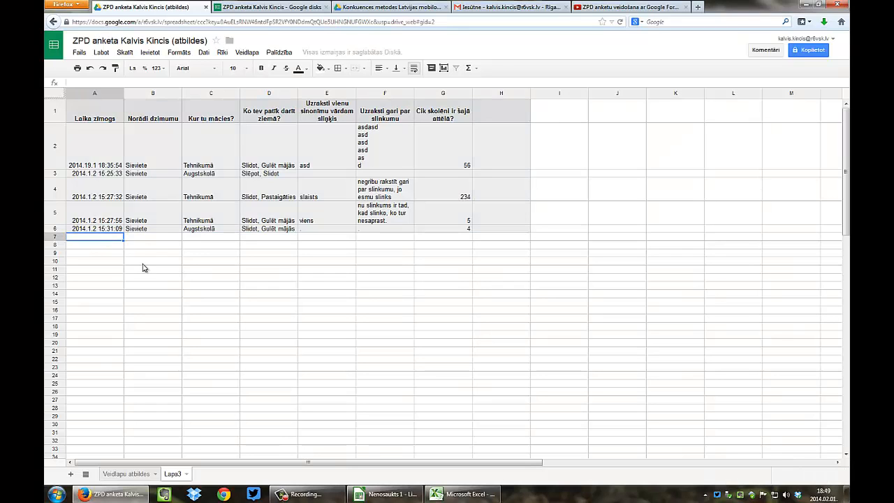
pyautogui.hotkey('ctrl', 'v')
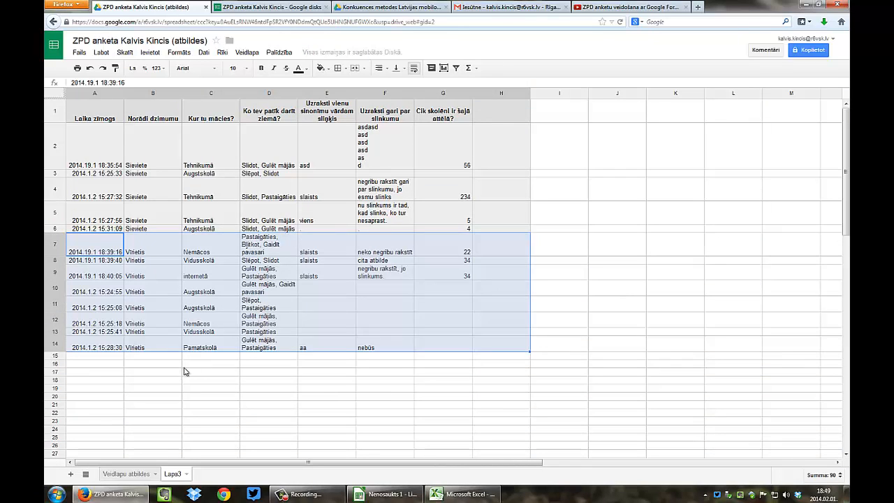
pyautogui.click(186, 364)
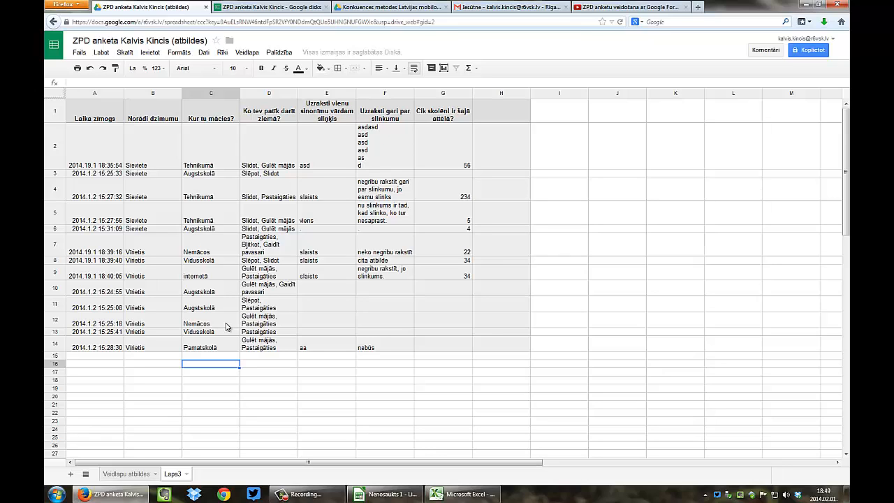
pyautogui.click(159, 376)
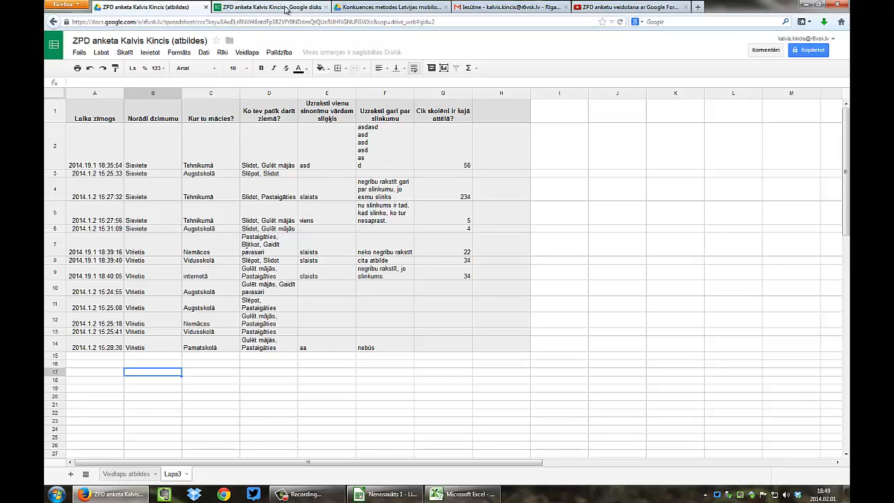
# - Copy the "Kur tu mācies?" result table from the form's response summary and paste it into Lapa3 at A17
pyautogui.click(285, 11)
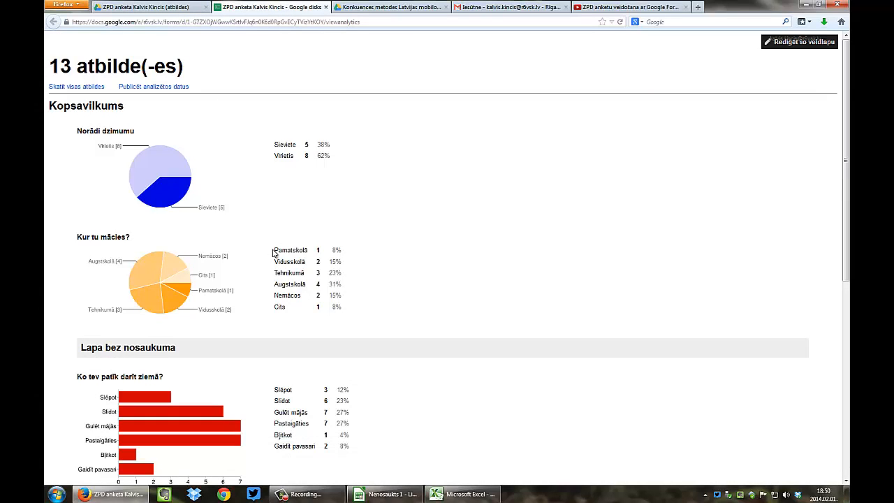
pyautogui.moveTo(274, 250); pyautogui.dragTo(342, 312)
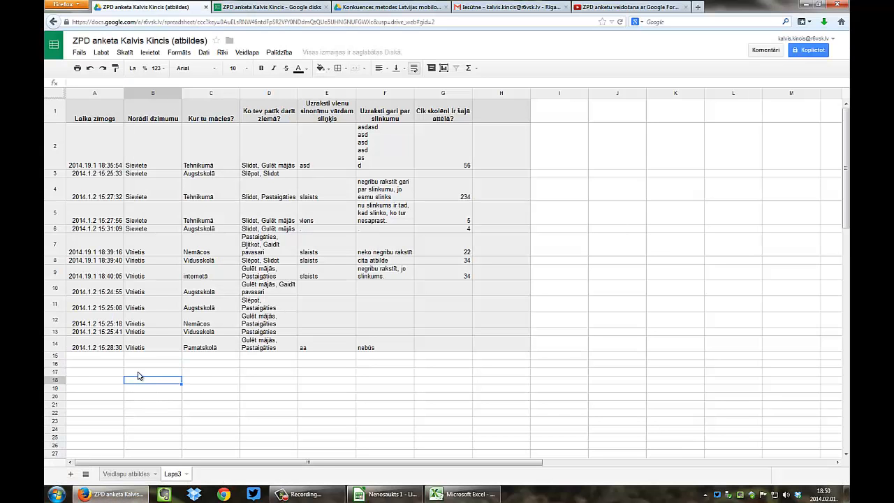
pyautogui.click(109, 374)
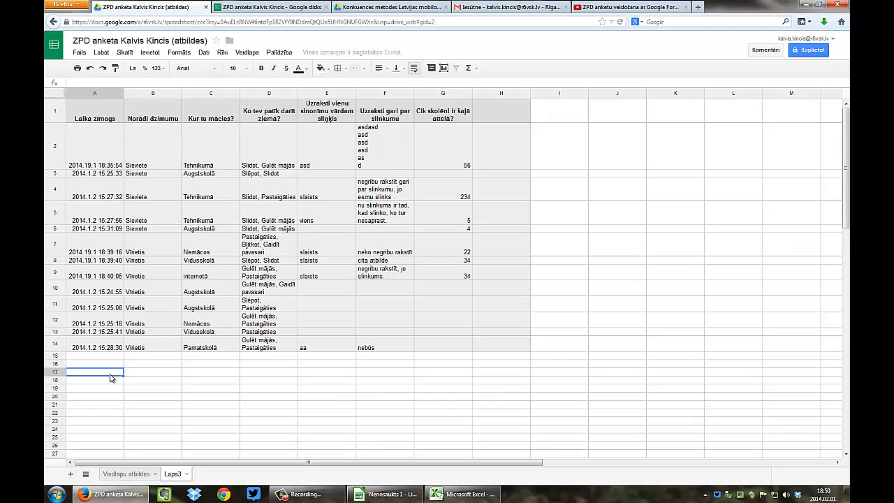
pyautogui.hotkey('ctrl', 'v')
# - Clear the pasted counts and percentages in B17:C22, leaving only the school-type labels in column A
pyautogui.click(167, 413)
pyautogui.moveTo(152, 372); pyautogui.dragTo(229, 413)
pyautogui.press('Delete')
pyautogui.click(172, 397)
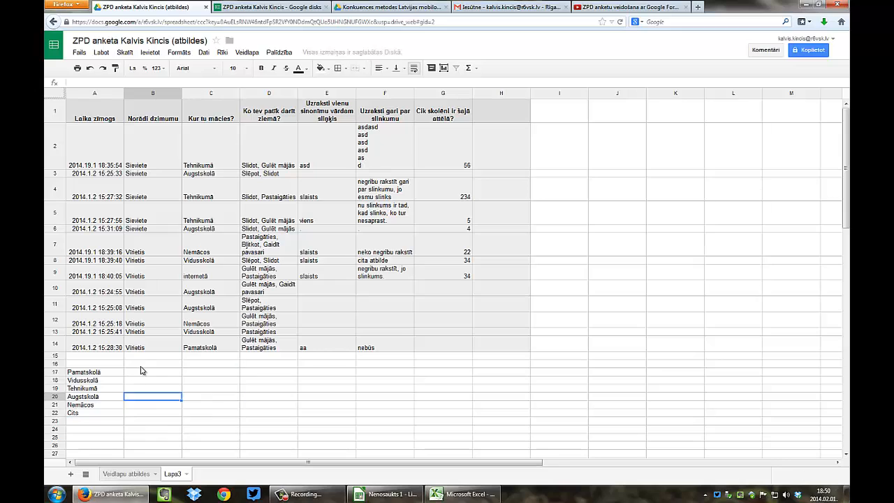
# - Enter the column headings "Sievietes" in B16 and "Vīrieši" in C16 above the school-type table
pyautogui.click(147, 364)
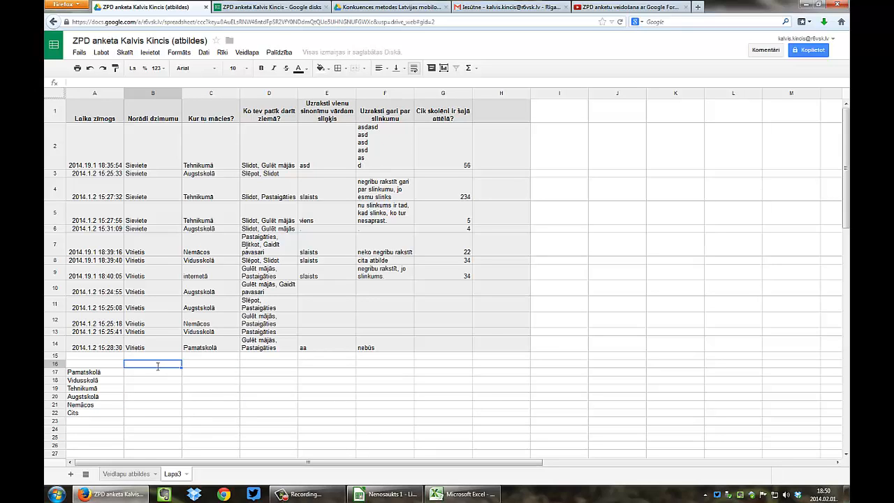
pyautogui.write('Sievietes')
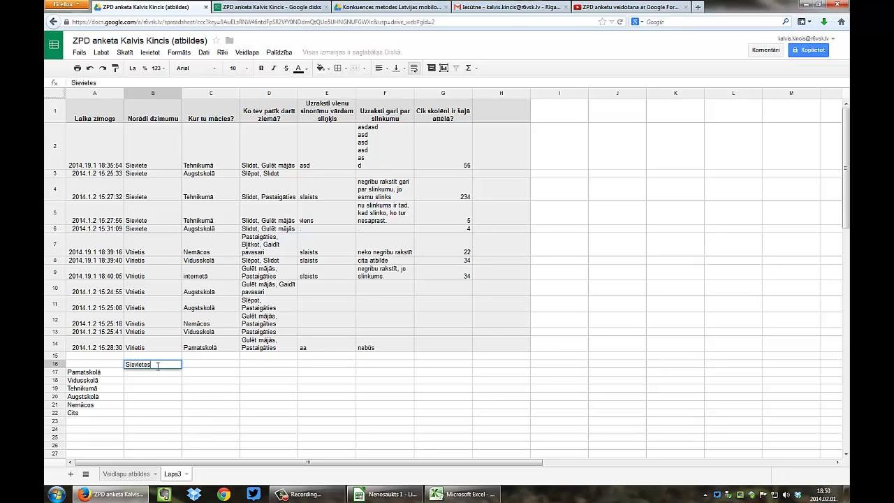
pyautogui.press('Tab')
pyautogui.write('Virie')
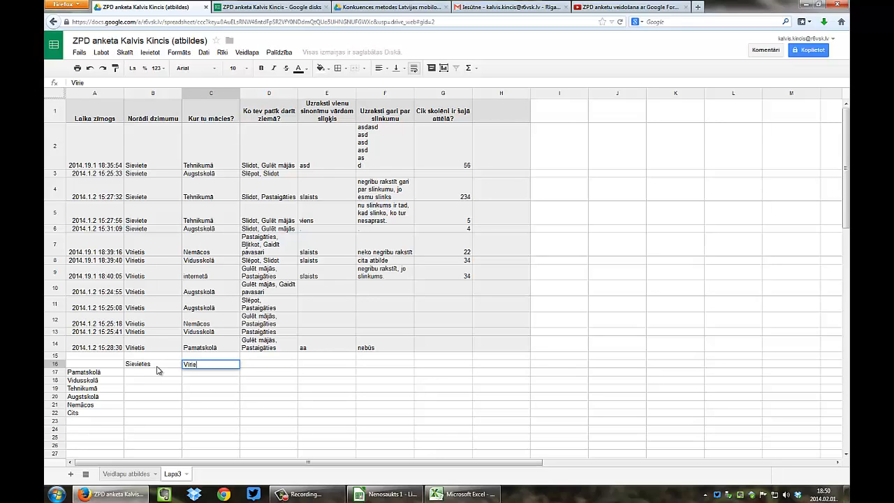
pyautogui.write('ši')
pyautogui.click(157, 366)
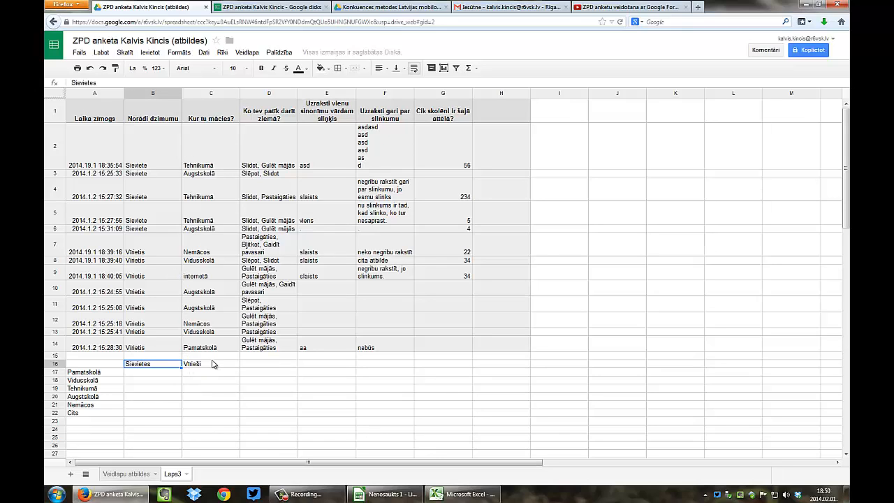
pyautogui.click(160, 373)
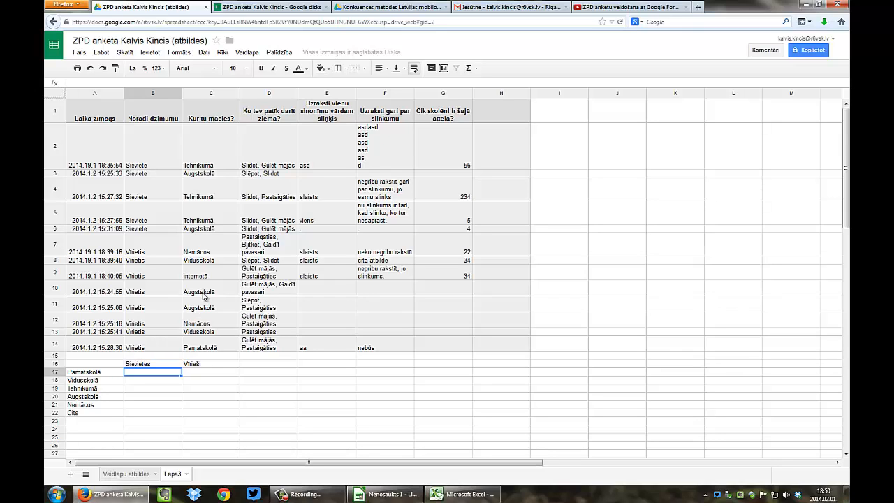
pyautogui.write('CPIN')
pyautogui.write('OUNTI')
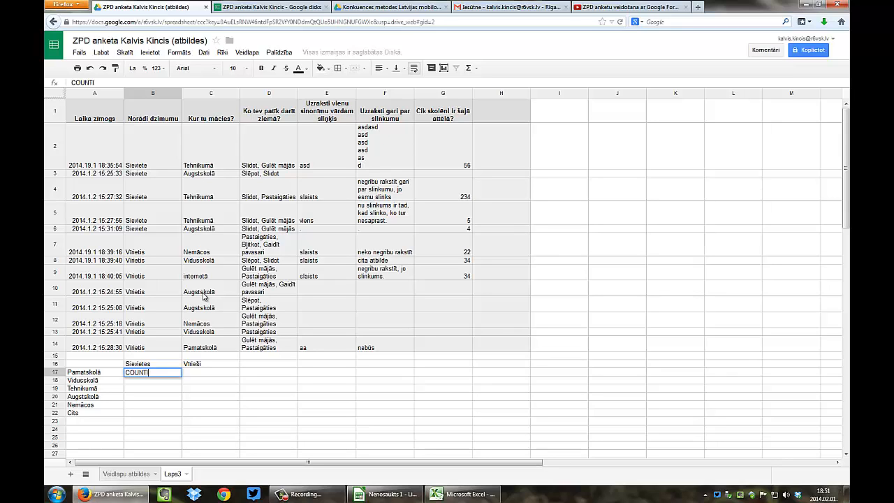
pyautogui.press('BackSpace')
pyautogui.press('BackSpace')
pyautogui.press('BackSpace')
pyautogui.press('BackSpace')
pyautogui.press('BackSpace')
pyautogui.press('BackSpace')
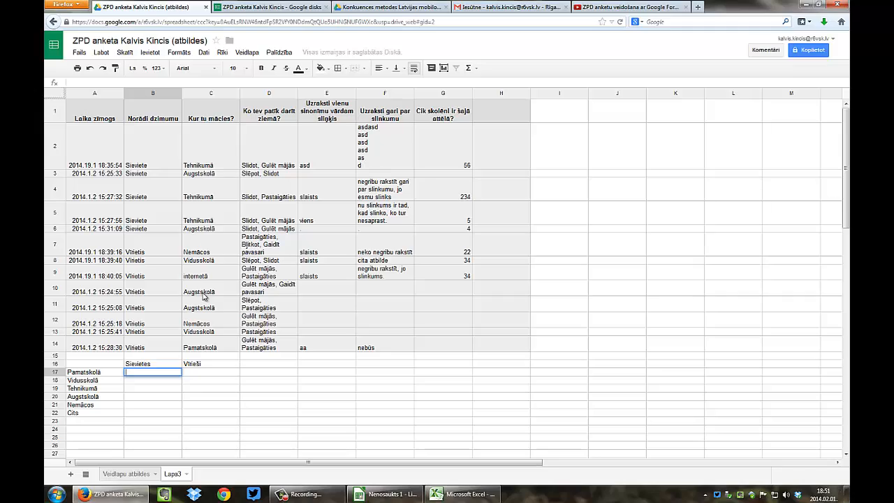
pyautogui.click(307, 494)
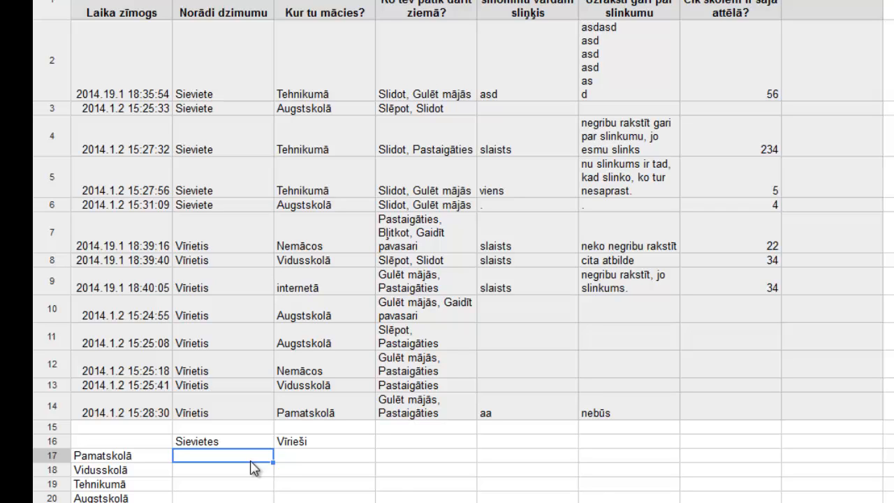
# - Enter the formula =countif(C2:C6;A17) in B17 to count the "Sieviete" respondents studying at "Pamatskolā"
pyautogui.write('=')
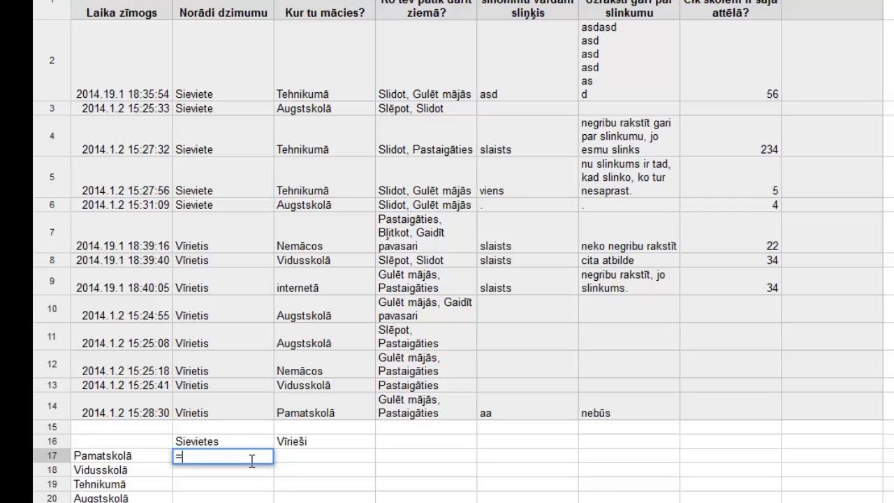
pyautogui.write('count')
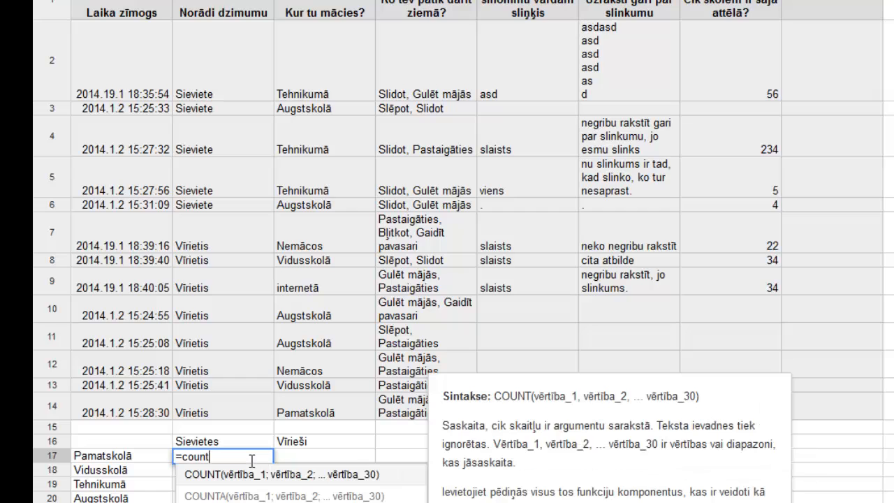
pyautogui.write('if(')
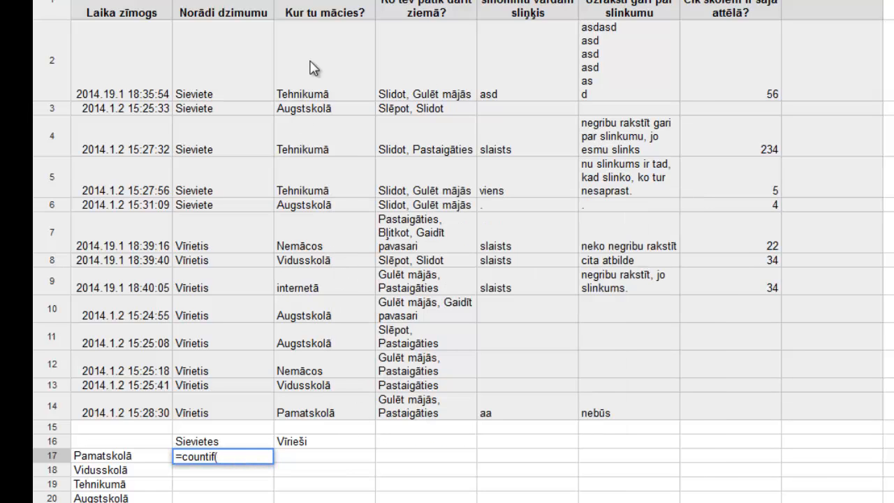
pyautogui.moveTo(304, 72); pyautogui.dragTo(315, 206)
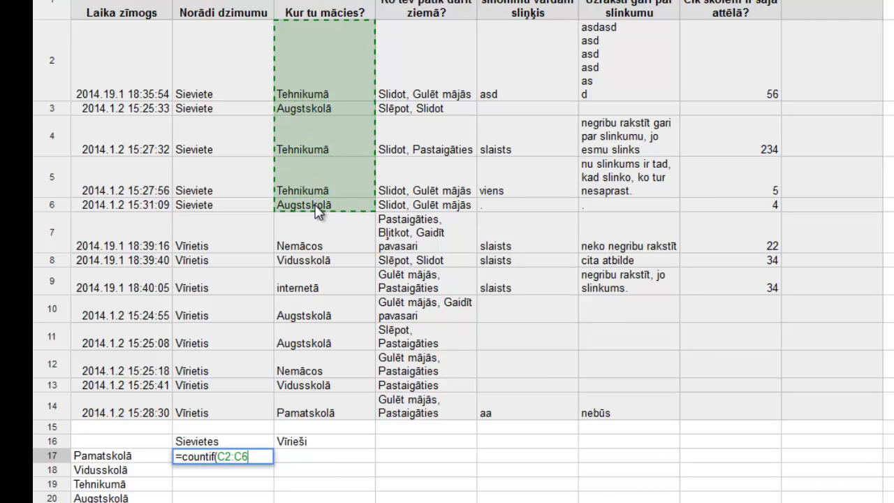
pyautogui.moveTo(315, 207); pyautogui.dragTo(315, 208)
pyautogui.write(';')
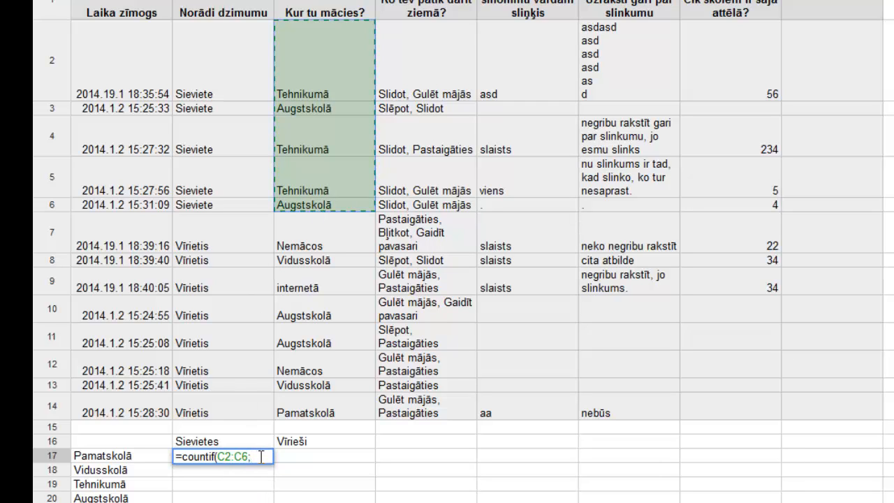
pyautogui.click(109, 464)
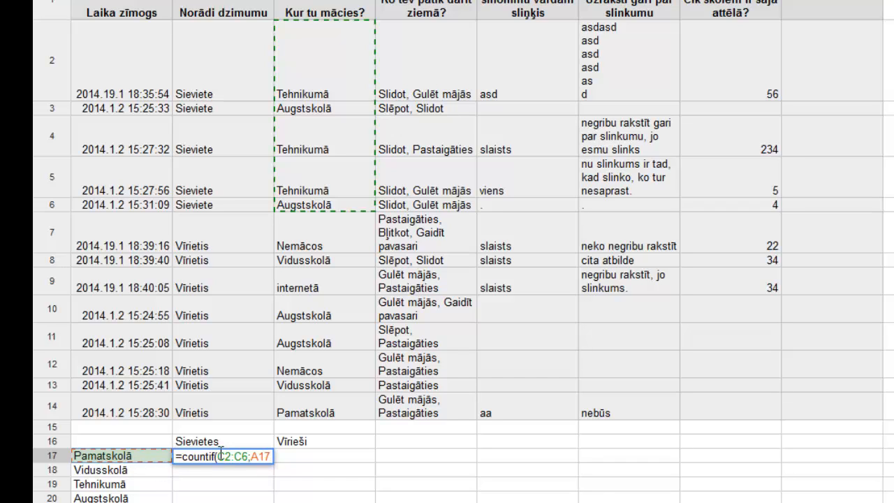
pyautogui.press('Return')
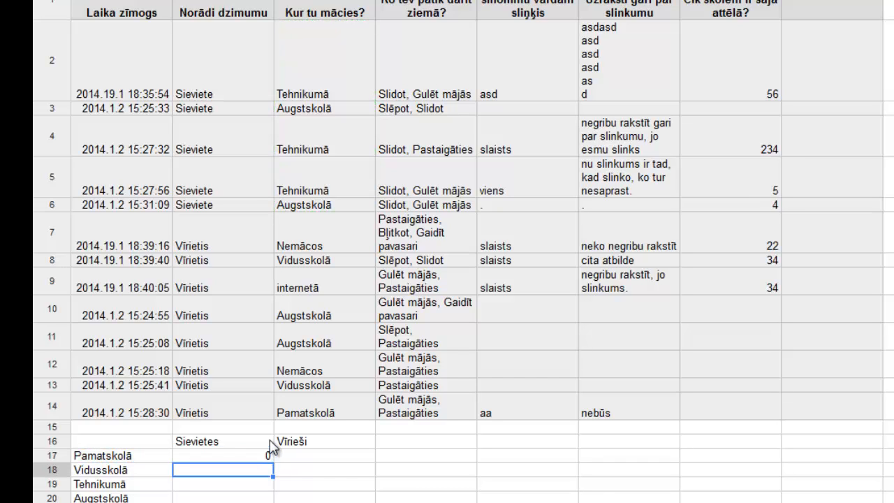
# - Lock the range rows in the B17 formula so that it reads =countif(C$2:C$6;A17)
pyautogui.press('Up')
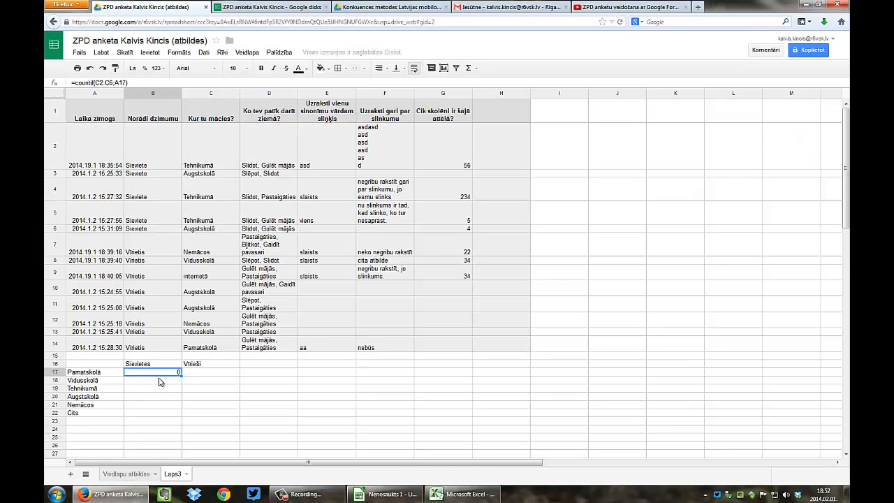
pyautogui.doubleClick(159, 372)
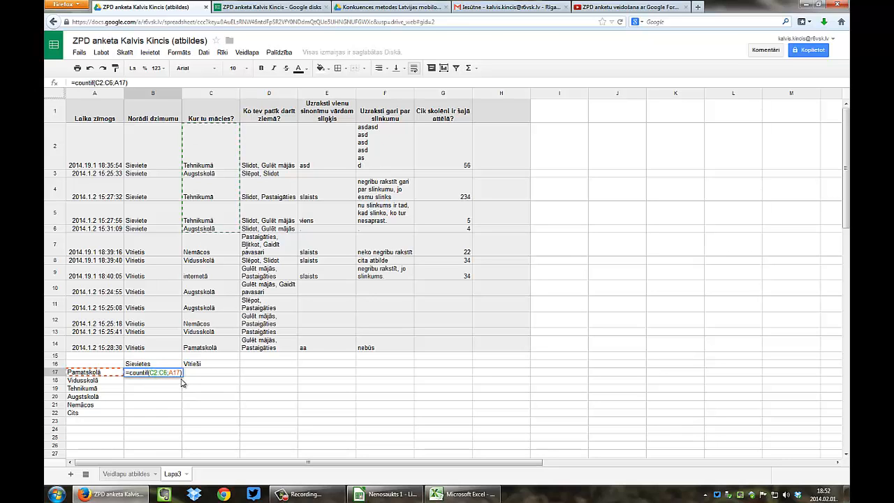
pyautogui.write('$2:C$')
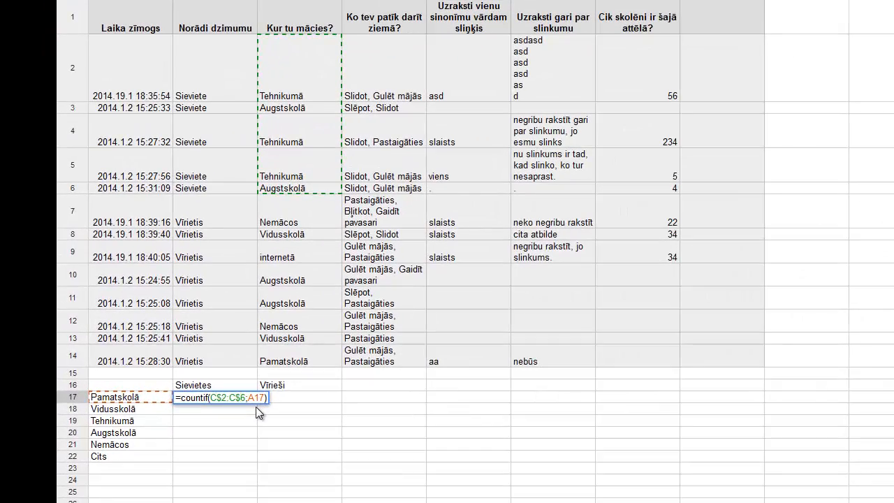
pyautogui.press('Return')
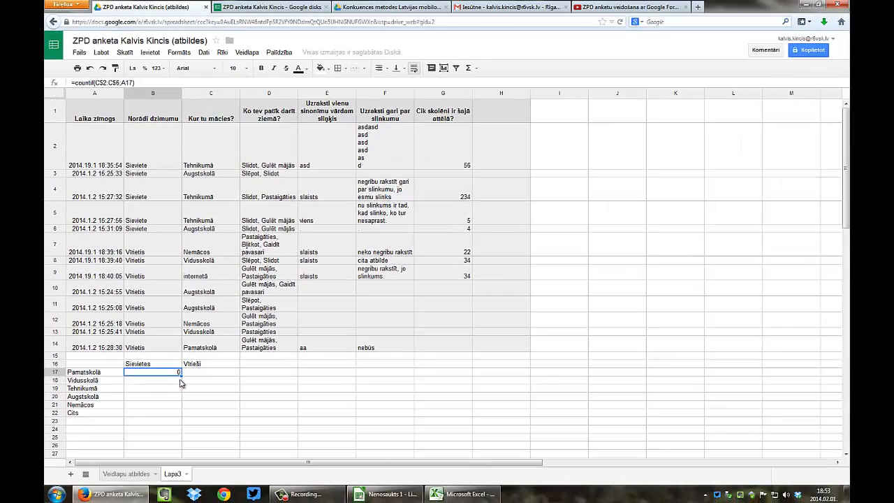
# - Fill the B17 formula down to B22 and check the copied formulas in the "Sievietes" column
pyautogui.moveTo(180, 372); pyautogui.dragTo(180, 413)
pyautogui.click(162, 405)
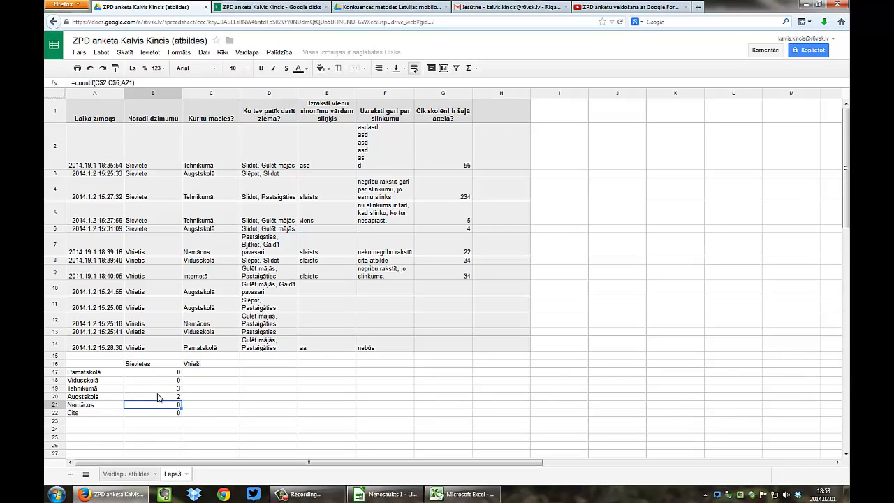
pyautogui.click(159, 394)
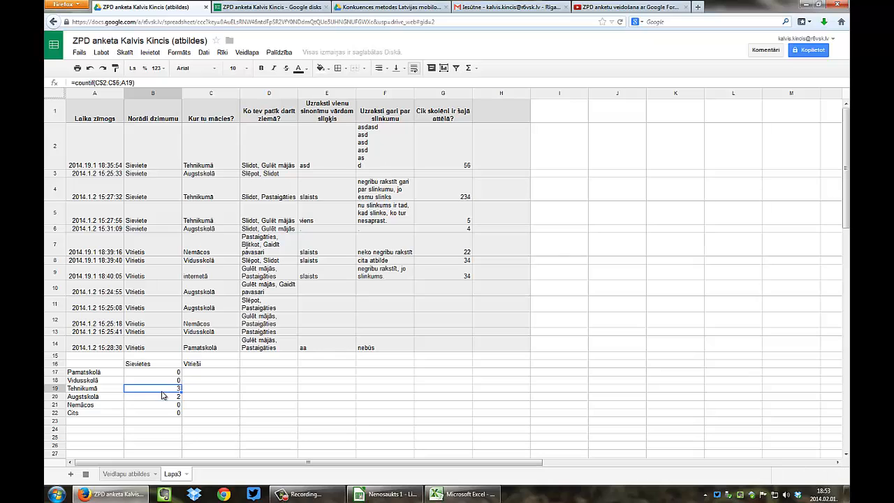
pyautogui.click(160, 375)
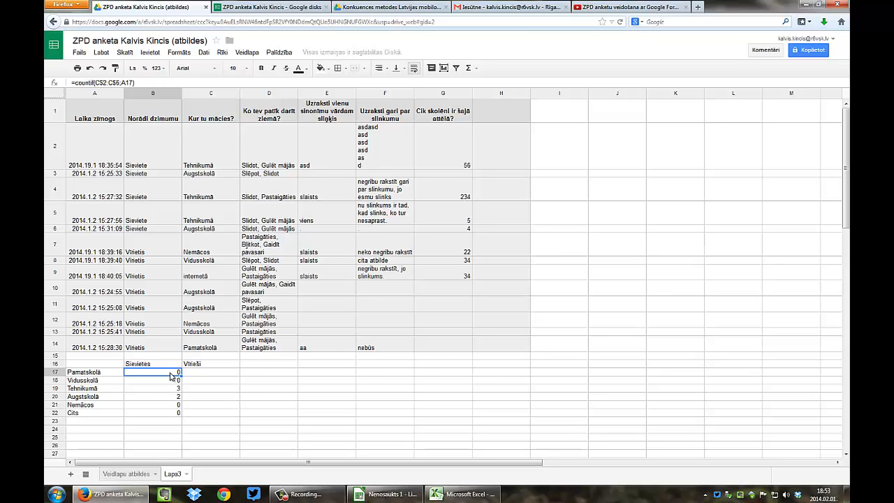
# - Enter the formula =countif(C7:C14;A17) in C17 to count the "Vīrietis" respondents studying at "Pamatskolā"
pyautogui.click(209, 375)
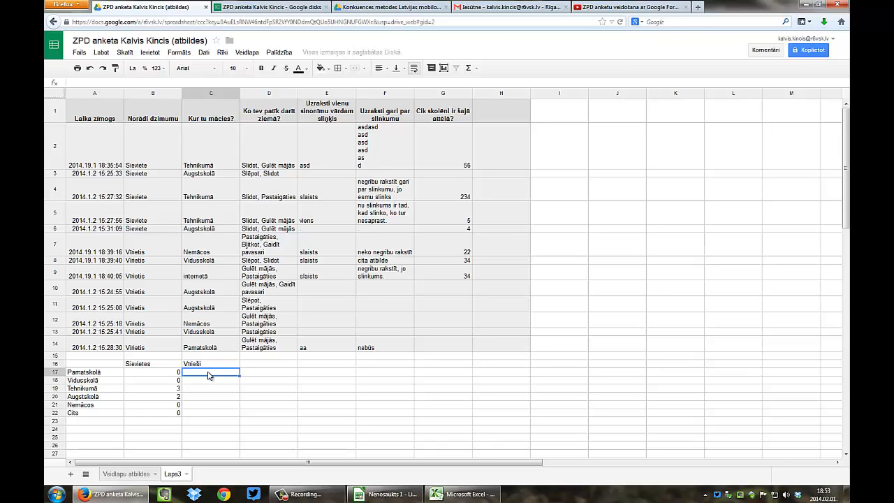
pyautogui.write('=')
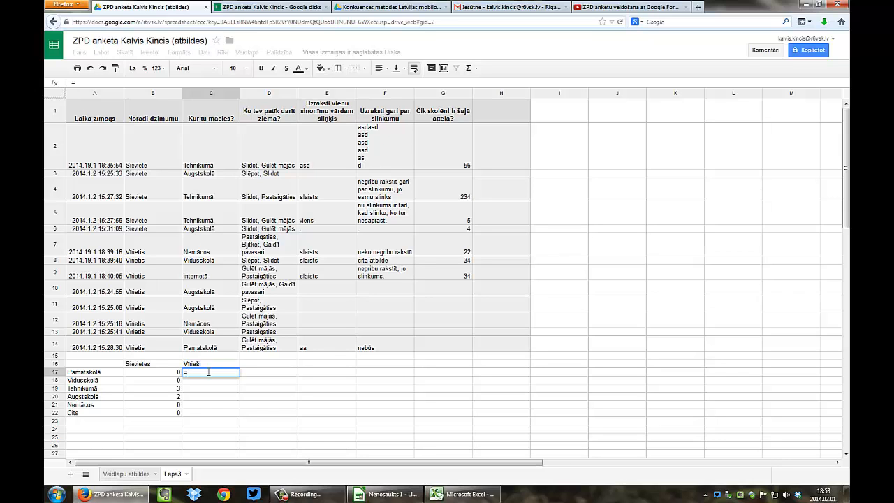
pyautogui.write('countif')
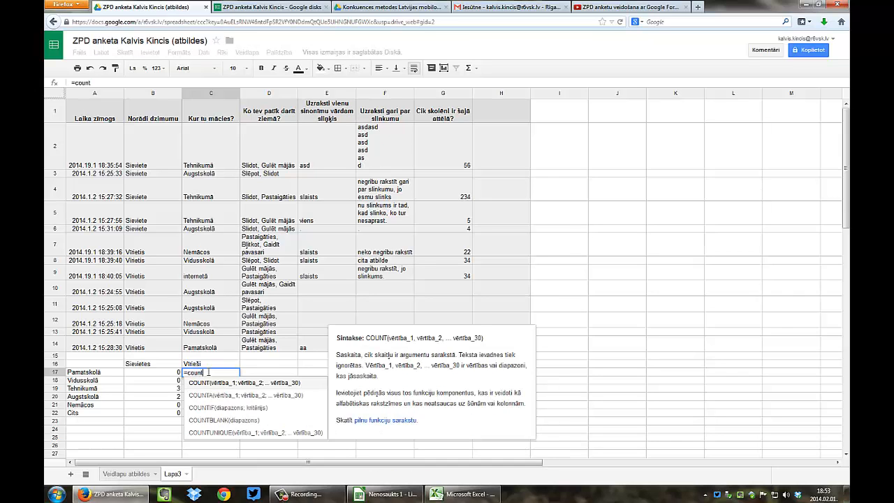
pyautogui.write('(')
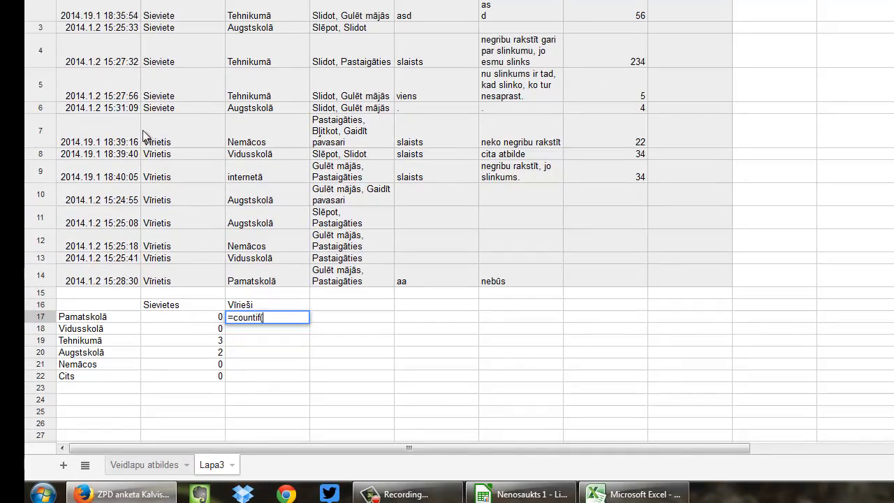
pyautogui.moveTo(256, 134); pyautogui.dragTo(273, 281)
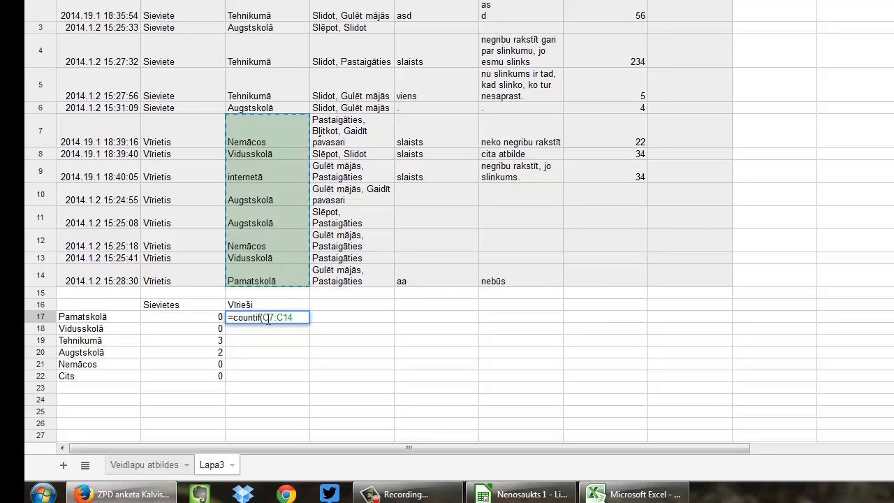
pyautogui.write(';')
pyautogui.click(100, 319)
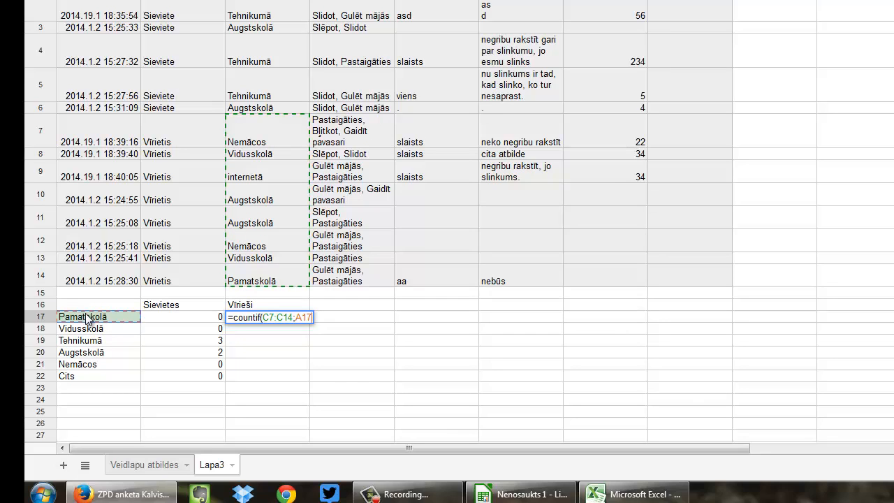
pyautogui.write(')')
pyautogui.press('Return')
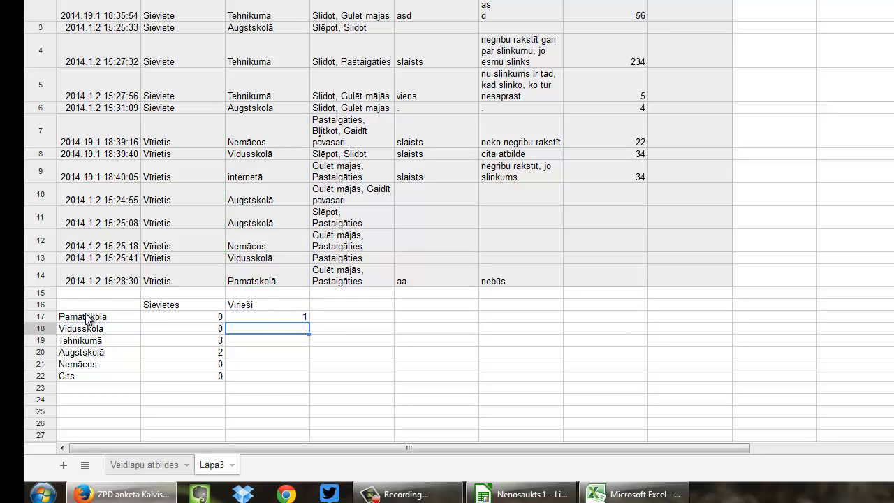
# - Lock the range rows in the C17 formula so that it reads =countif(C$7:C$14;A17)
pyautogui.press('Up')
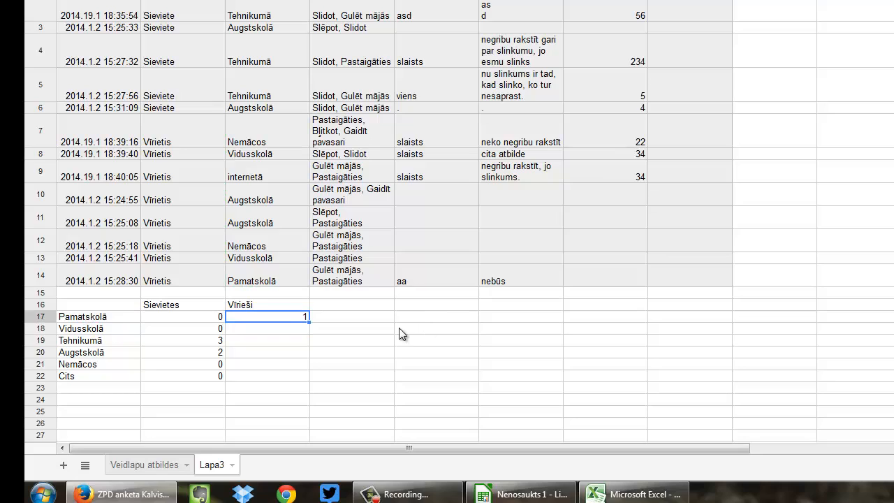
pyautogui.doubleClick(288, 318)
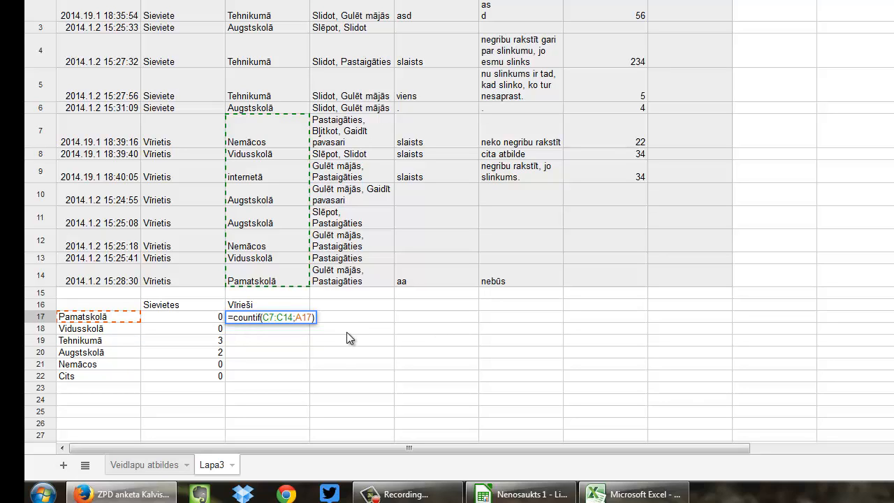
pyautogui.click(269, 318)
pyautogui.write('$')
pyautogui.write('$')
pyautogui.press('Return')
pyautogui.press('Up')
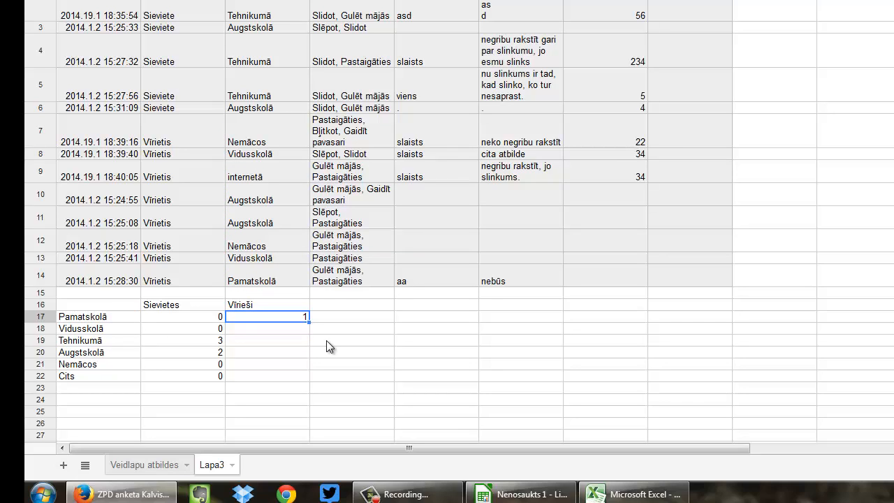
# - Fill the C17 formula down to C22 to complete the "Vīrieši" column
pyautogui.moveTo(308, 322); pyautogui.dragTo(304, 378)
pyautogui.click(284, 405)
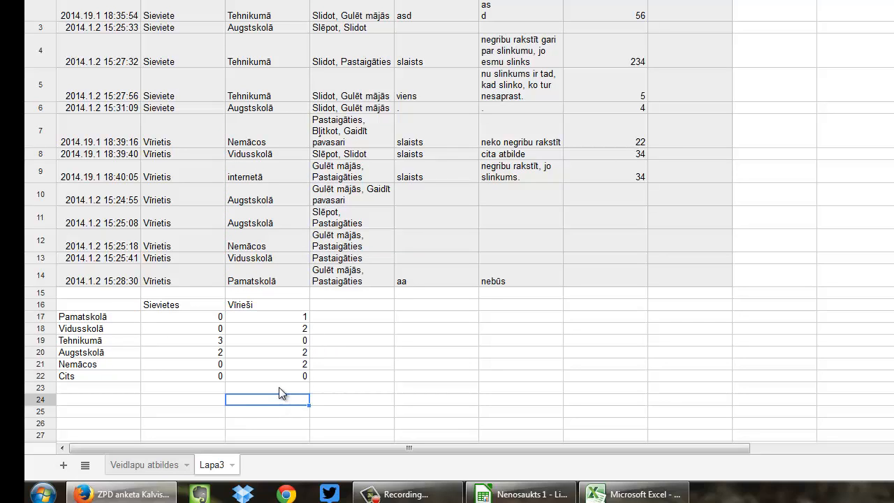
pyautogui.click(292, 376)
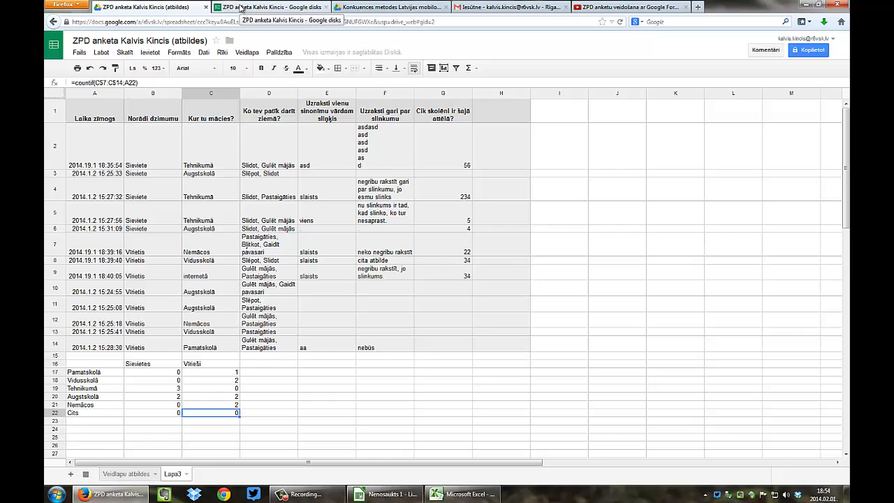
# - Check the form summary's "Cits" count against the "internetā" response in C9, and overwrite C22 with 1
pyautogui.click(241, 6)
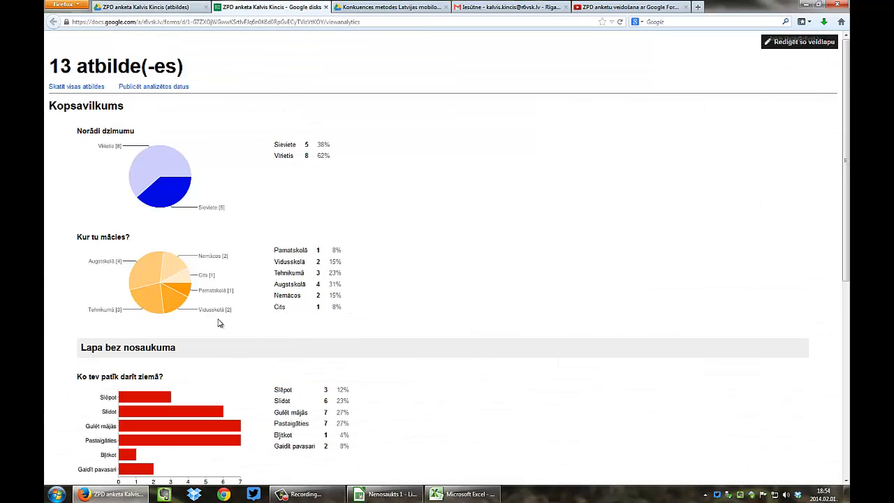
pyautogui.click(182, 6)
pyautogui.click(208, 277)
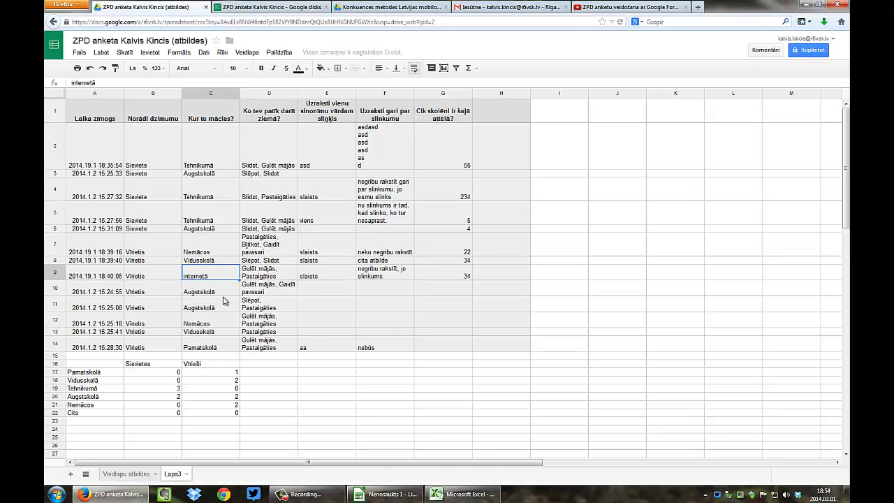
pyautogui.click(228, 317)
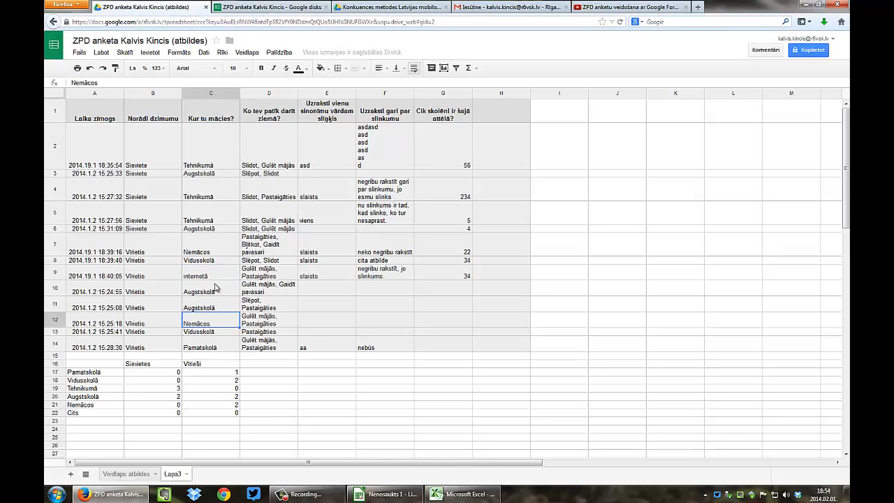
pyautogui.click(218, 277)
pyautogui.click(215, 286)
pyautogui.click(215, 277)
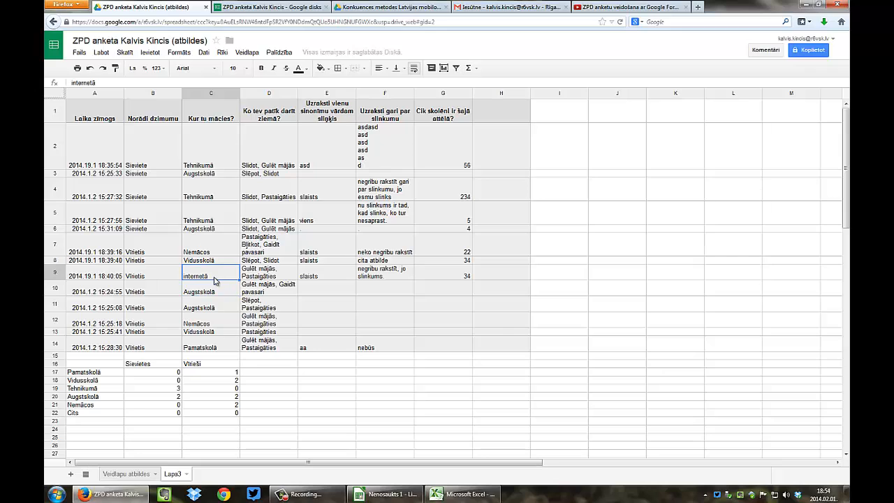
pyautogui.click(202, 415)
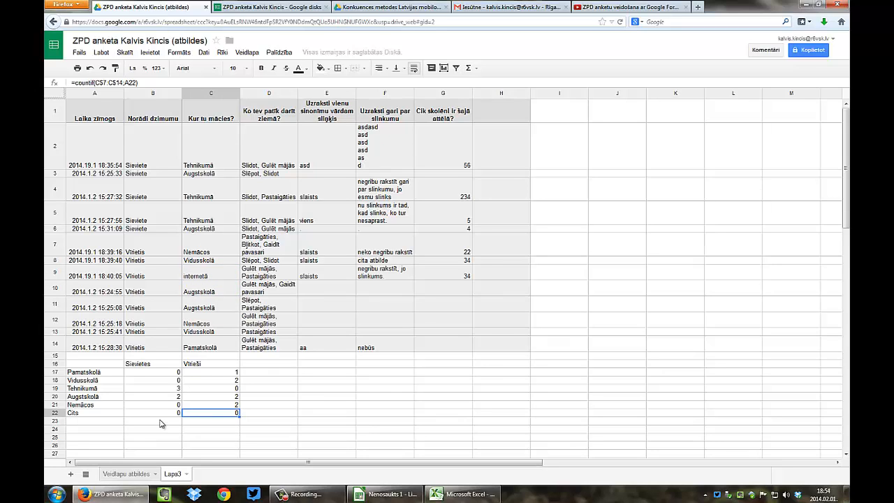
pyautogui.write('1')
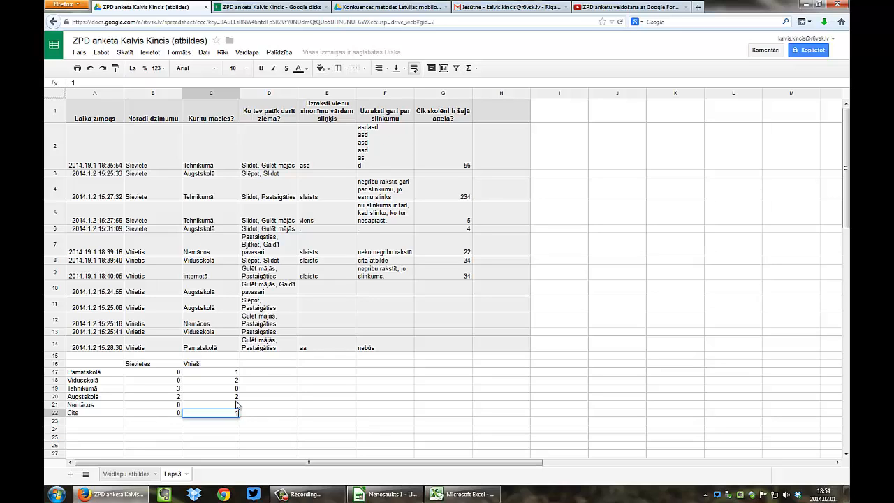
pyautogui.press('Return')
pyautogui.click(231, 413)
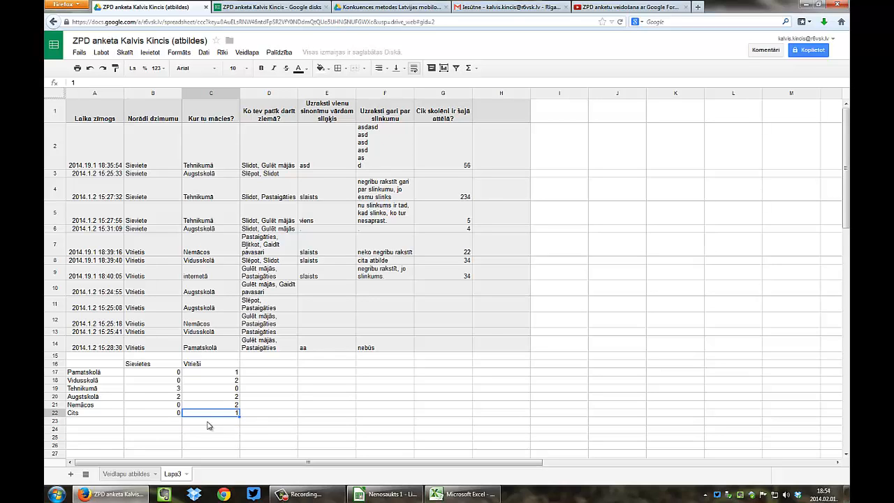
pyautogui.click(206, 399)
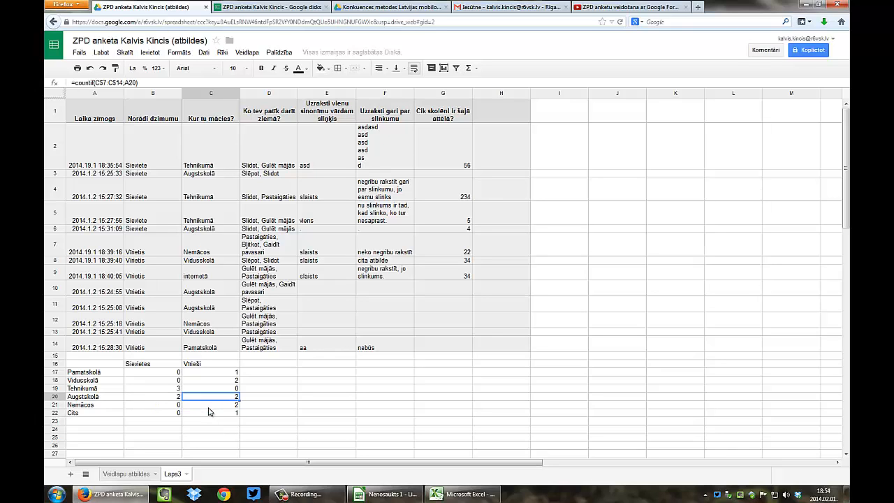
pyautogui.click(209, 412)
pyautogui.click(211, 420)
pyautogui.click(216, 398)
pyautogui.click(220, 379)
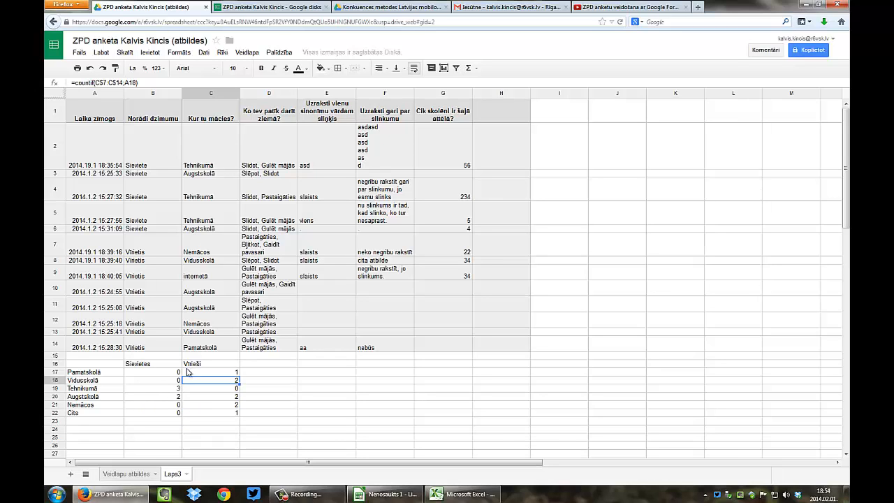
pyautogui.click(195, 371)
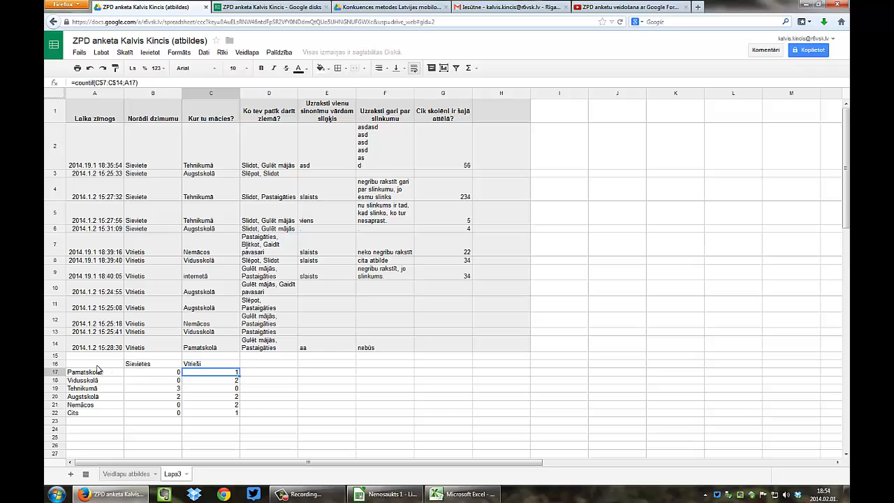
pyautogui.click(213, 419)
pyautogui.click(110, 364)
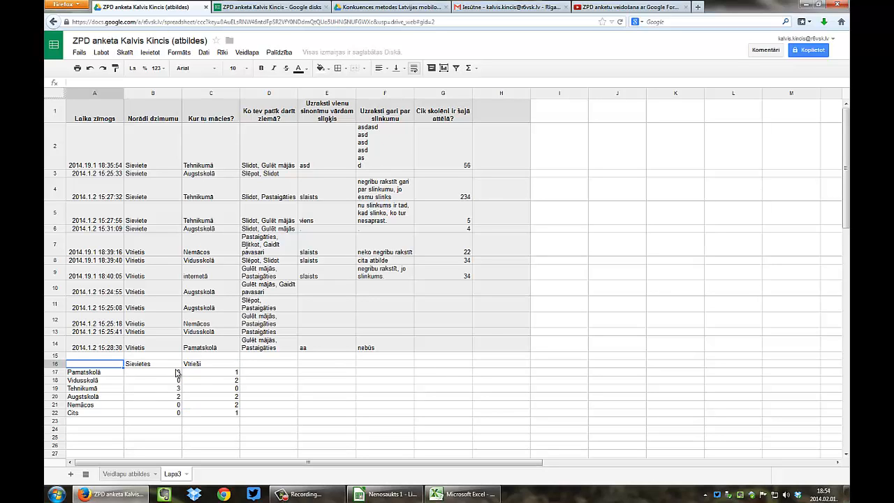
pyautogui.click(217, 420)
pyautogui.click(115, 364)
# - Download the response spreadsheet in Microsoft Excel (.xlsx) format and open the file with Microsoft Excel
pyautogui.click(80, 53)
pyautogui.moveTo(139, 208)
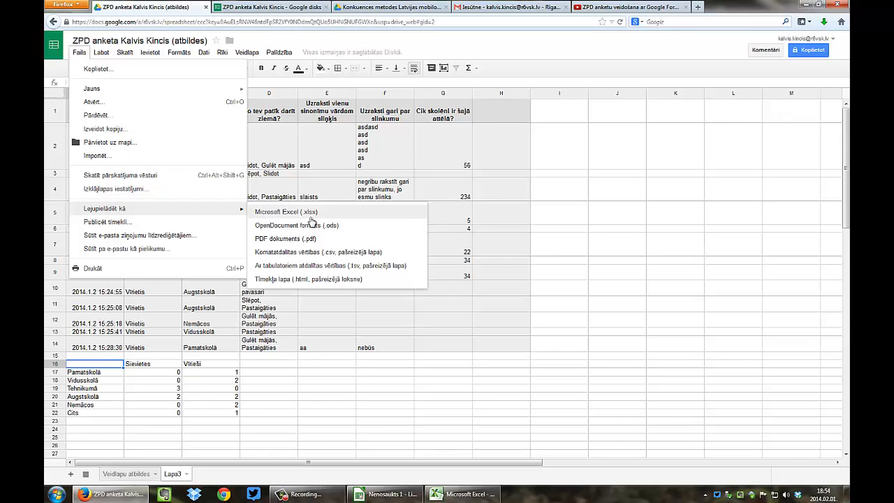
pyautogui.click(292, 214)
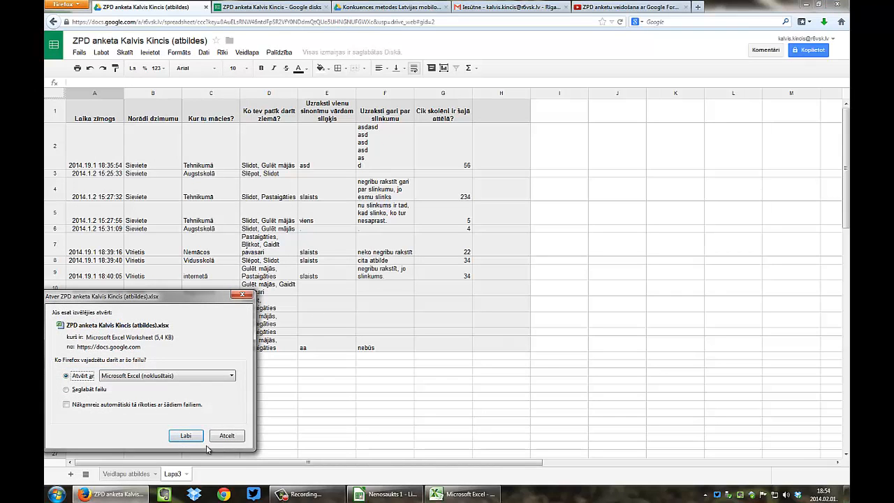
pyautogui.click(187, 436)
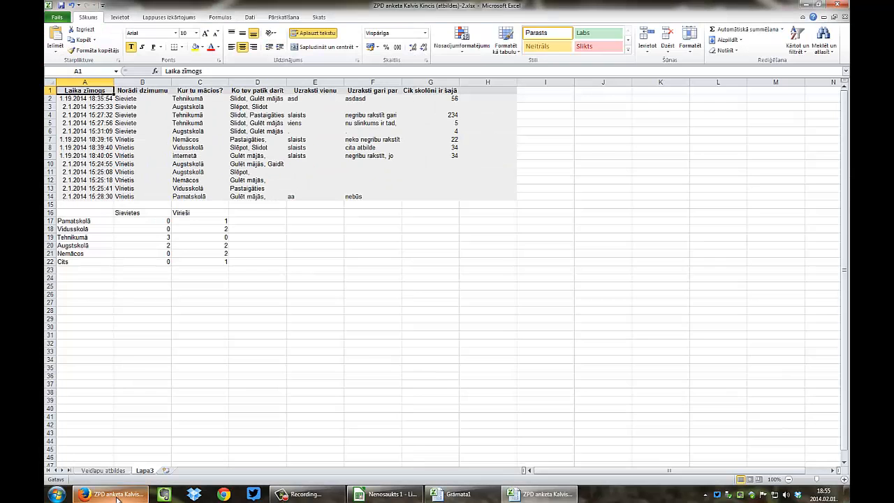
# - Return to the Google spreadsheet in Firefox, download it in OpenDocument format (.ods), and open the file with LibreOffice Calc
pyautogui.click(117, 498)
pyautogui.click(79, 53)
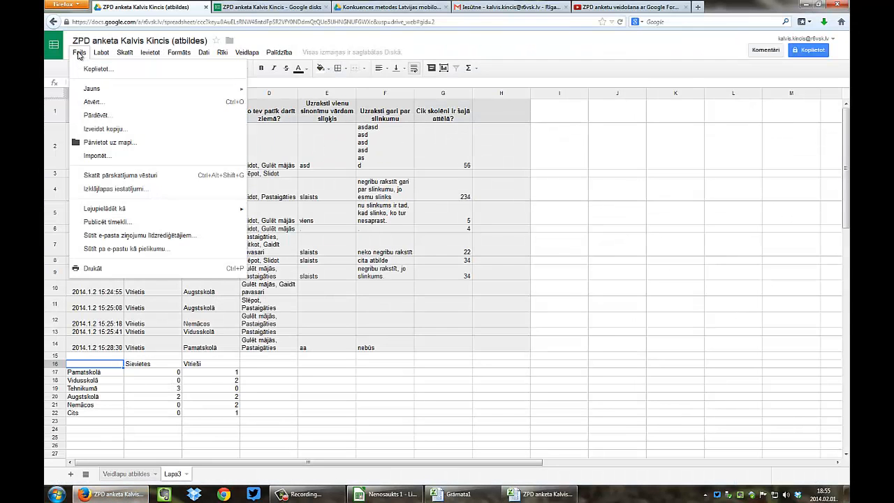
pyautogui.moveTo(171, 209)
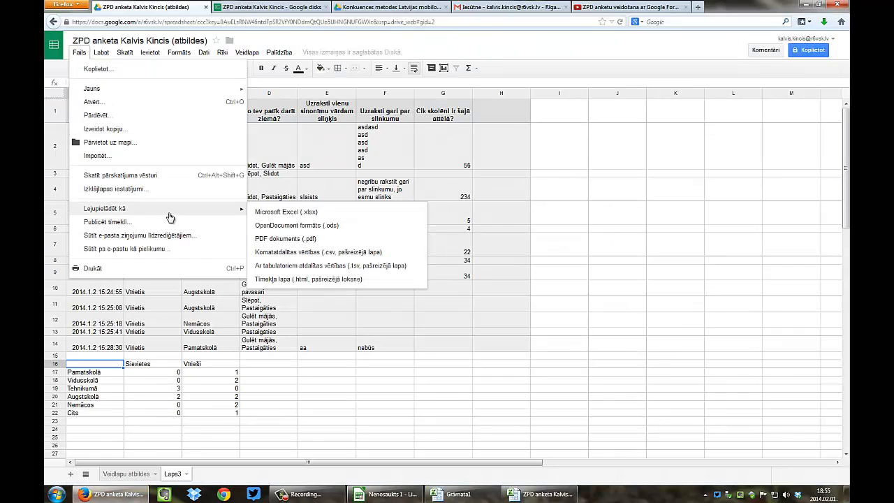
pyautogui.click(345, 227)
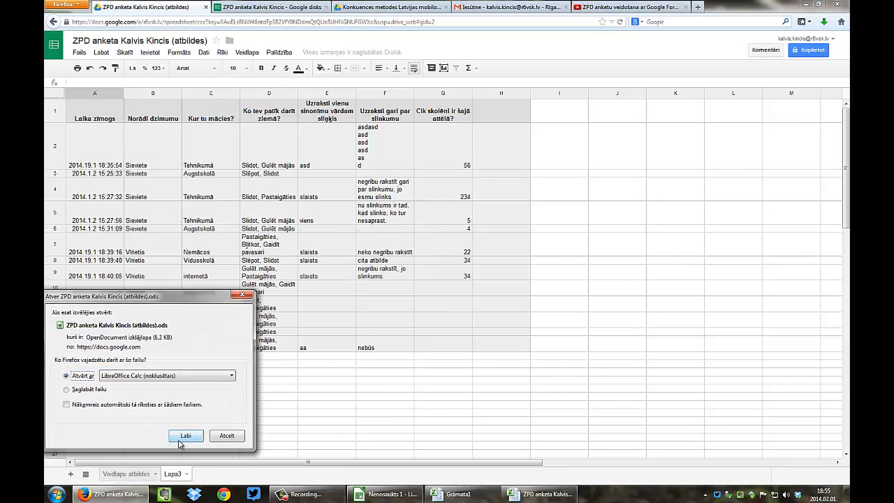
pyautogui.click(186, 436)
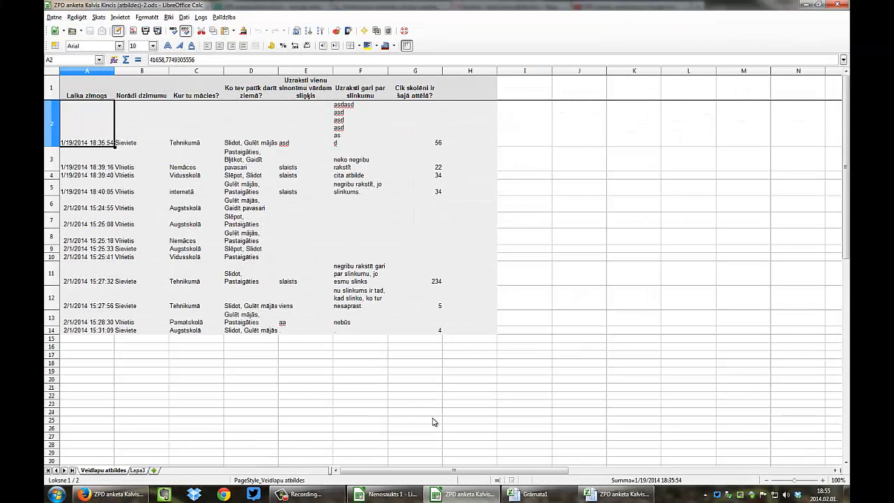
# - Switch to the downloaded .xlsx workbook in Microsoft Excel and check the formula behind the "Pamatskolā" count in B17
pyautogui.click(615, 494)
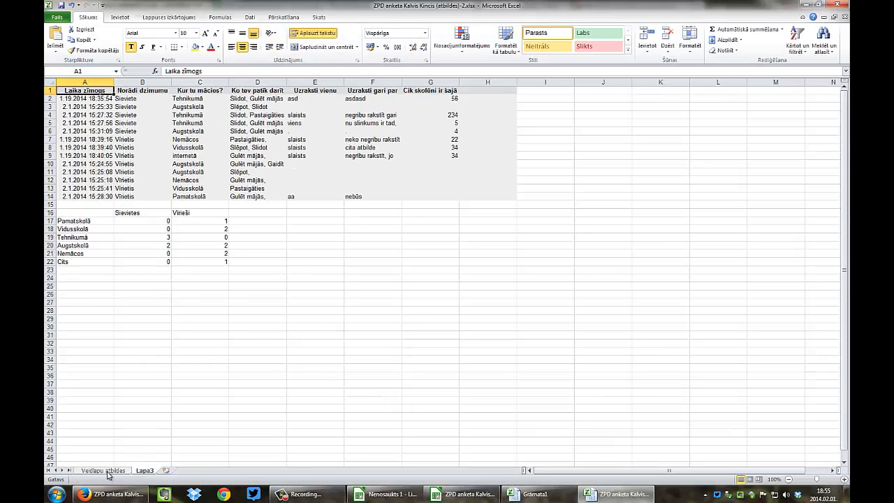
pyautogui.keyDown('ctrl'); pyautogui.scroll(2, 137, 380); pyautogui.keyUp('ctrl')
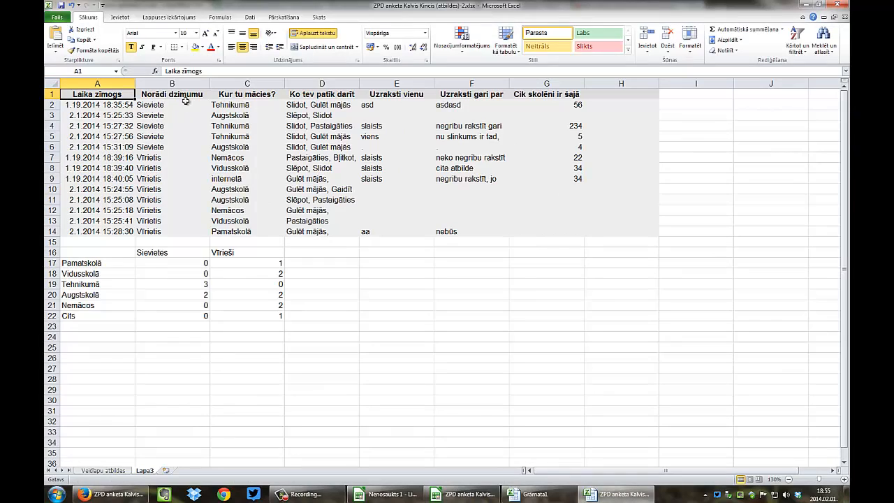
pyautogui.click(180, 97)
pyautogui.click(195, 211)
pyautogui.click(187, 263)
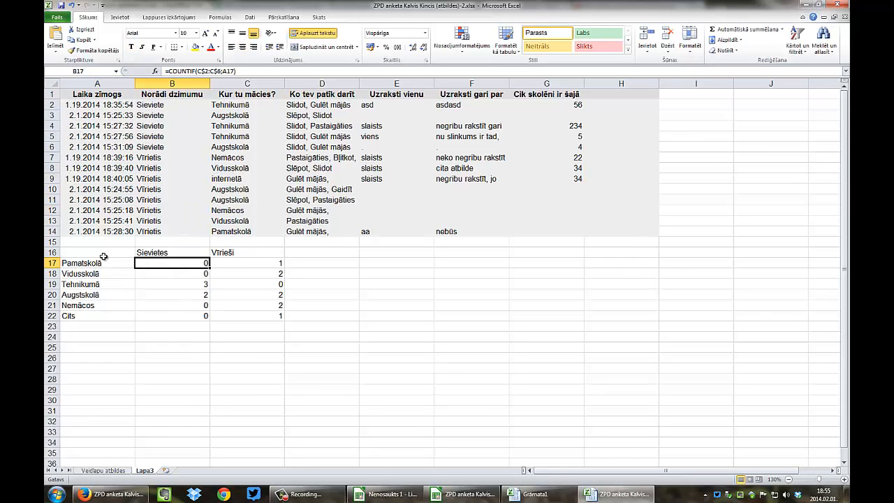
# - Insert a 2-D pie chart of the "Sievetes" counts from A16:B22 and move it farther away from the count table
pyautogui.moveTo(99, 251); pyautogui.dragTo(244, 309)
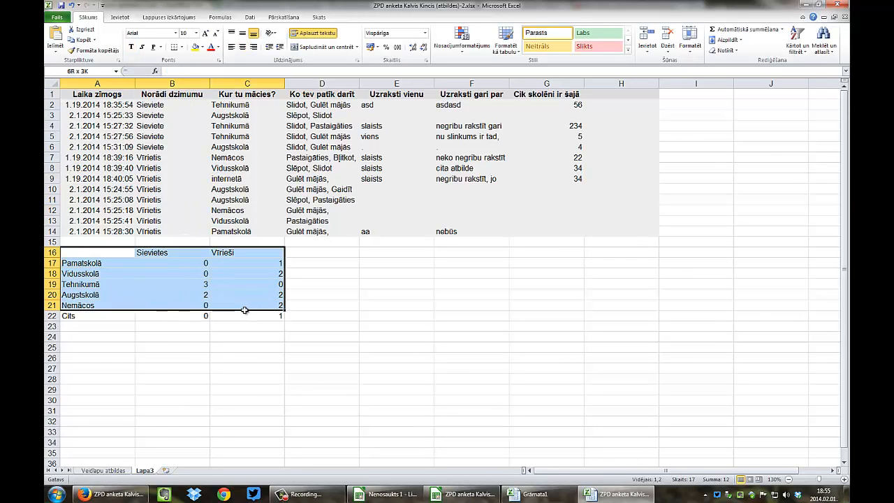
pyautogui.click(213, 346)
pyautogui.moveTo(98, 253); pyautogui.dragTo(168, 315)
pyautogui.click(120, 17)
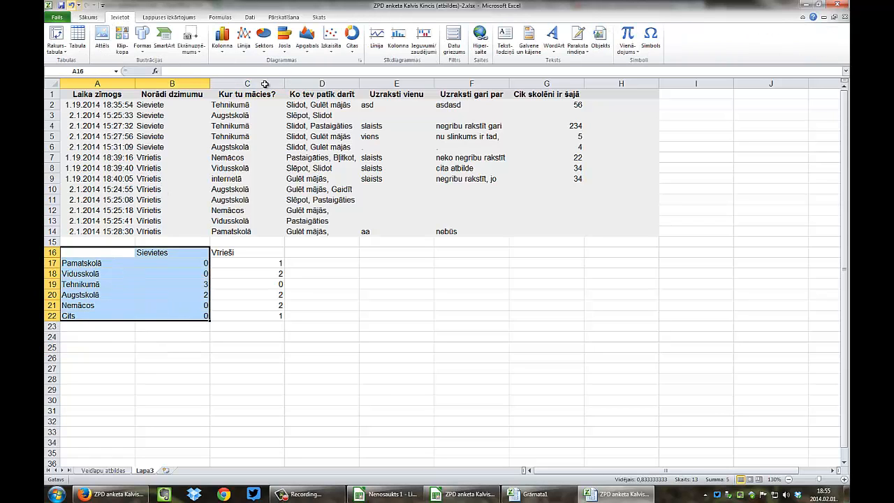
pyautogui.click(264, 39)
pyautogui.click(267, 75)
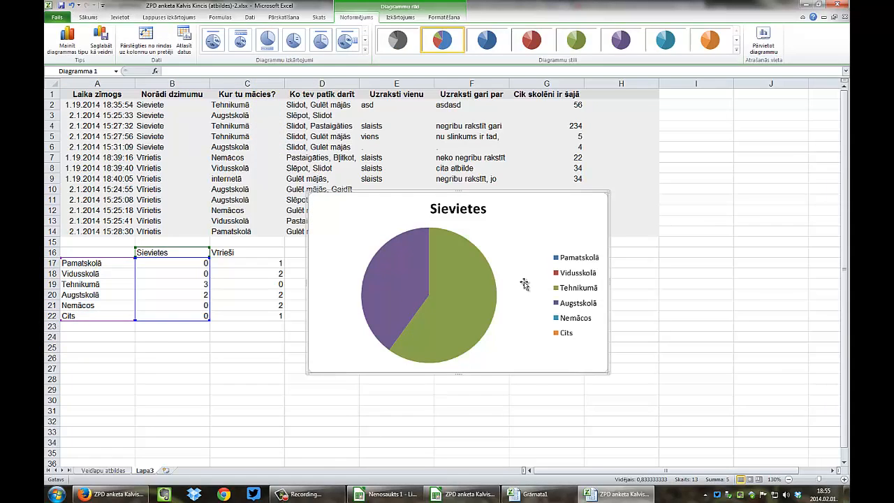
pyautogui.click(276, 384)
pyautogui.click(508, 299)
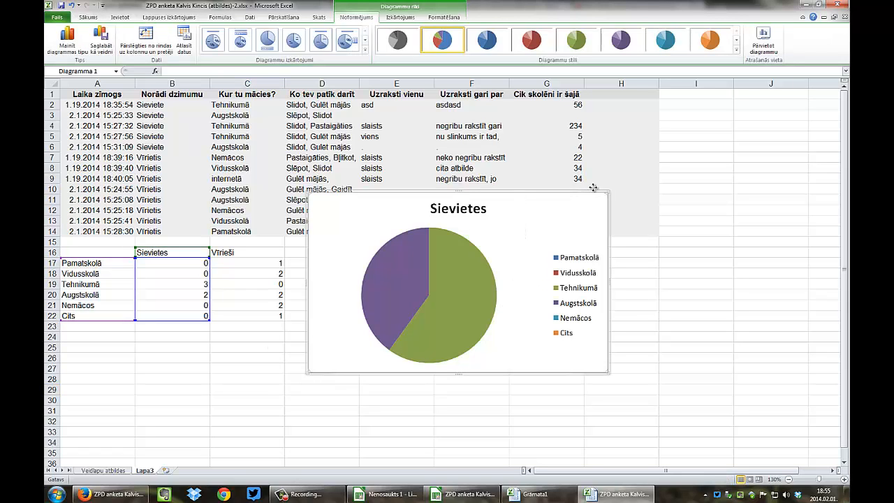
pyautogui.moveTo(593, 187); pyautogui.dragTo(723, 186)
pyautogui.click(314, 399)
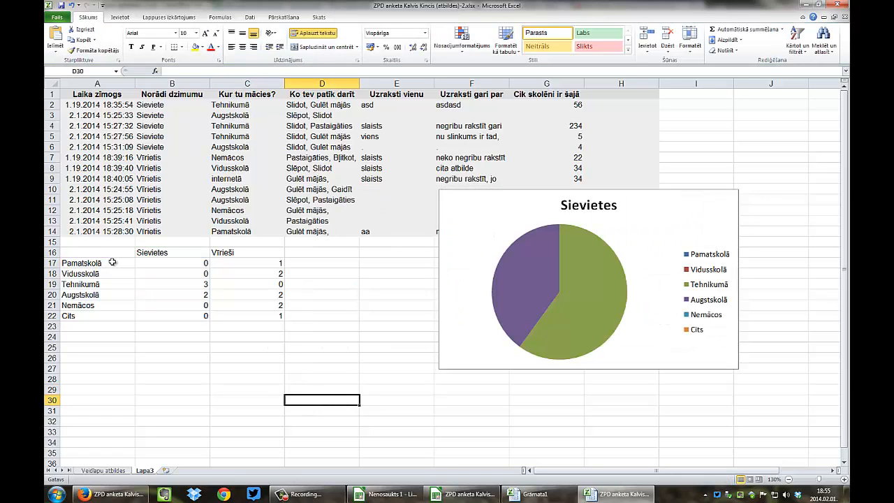
# - Insert a 2-D pie chart of the "Vīrieši" counts from A16:A22 and C16:C22, and place it beside the "Sievetes" chart
pyautogui.moveTo(90, 253); pyautogui.dragTo(95, 311)
pyautogui.moveTo(262, 256); pyautogui.dragTo(260, 316)
pyautogui.click(120, 18)
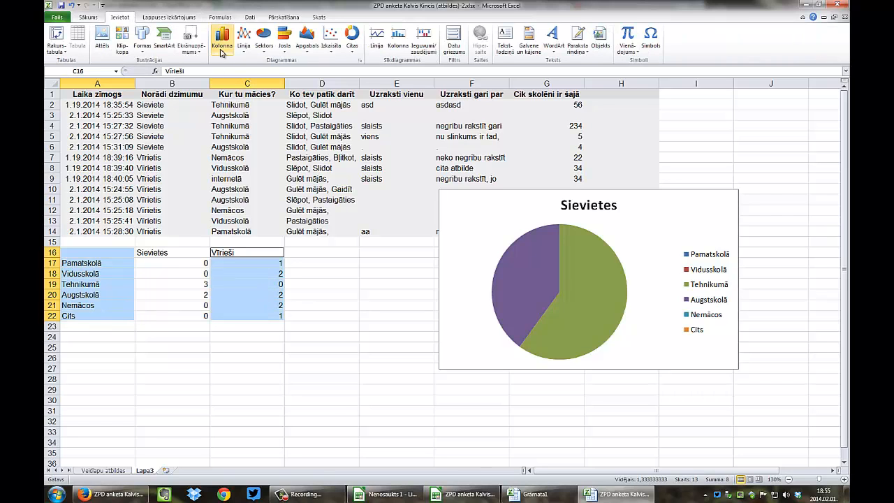
pyautogui.click(265, 40)
pyautogui.click(268, 79)
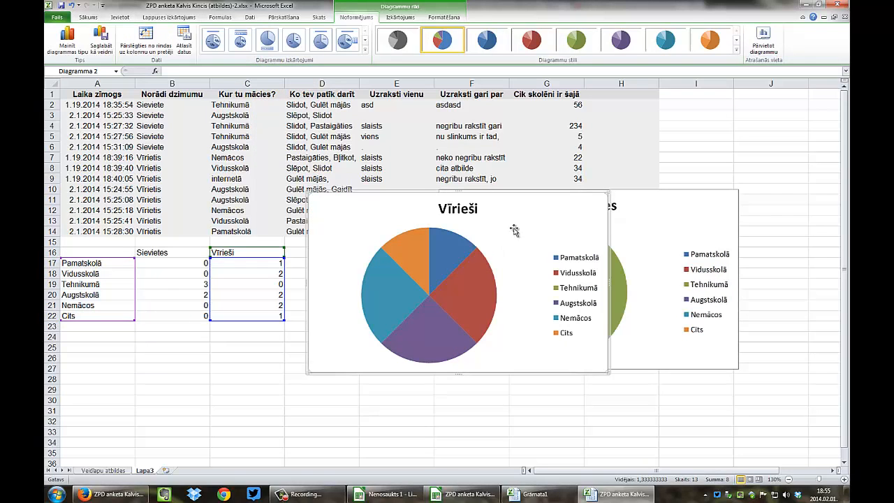
pyautogui.click(585, 314)
pyautogui.moveTo(552, 194); pyautogui.dragTo(388, 201)
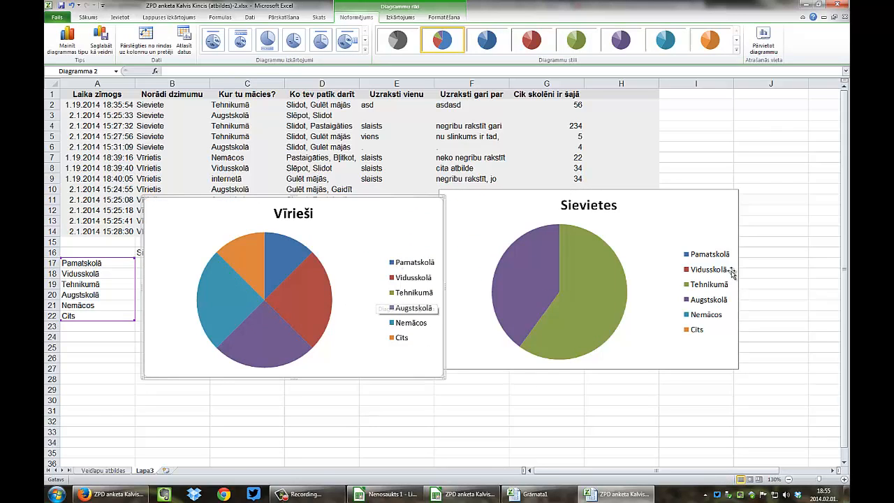
# - Delete both pie charts, "Vīrieši" and "Sievetes", from the sheet
pyautogui.click(495, 391)
pyautogui.click(443, 303)
pyautogui.press('Delete')
pyautogui.click(663, 231)
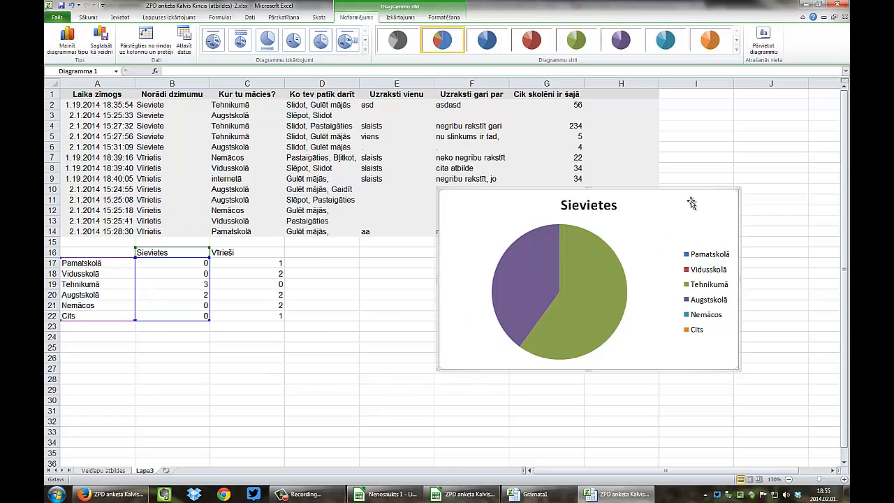
pyautogui.press('Delete')
pyautogui.click(396, 324)
# - Insert a 2-D 100% stacked column chart from the whole gender and place-of-study table in A16:C22
pyautogui.moveTo(91, 253); pyautogui.dragTo(239, 311)
pyautogui.click(164, 380)
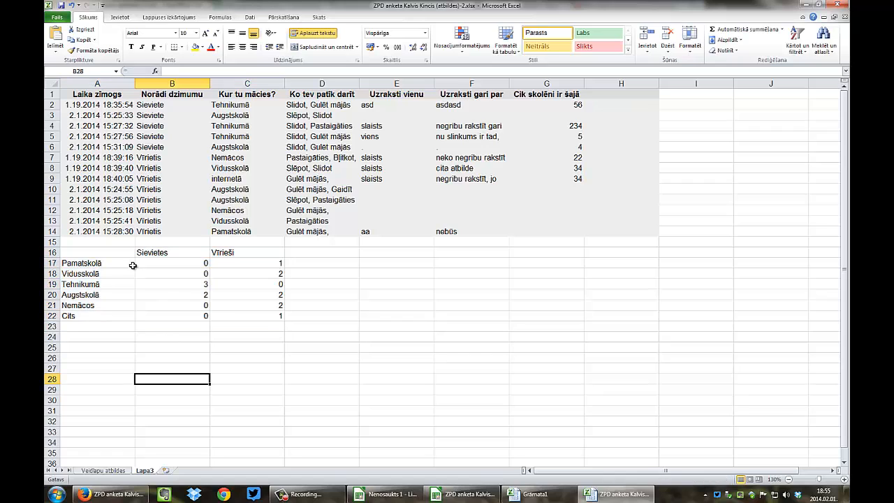
pyautogui.moveTo(130, 251); pyautogui.dragTo(239, 316)
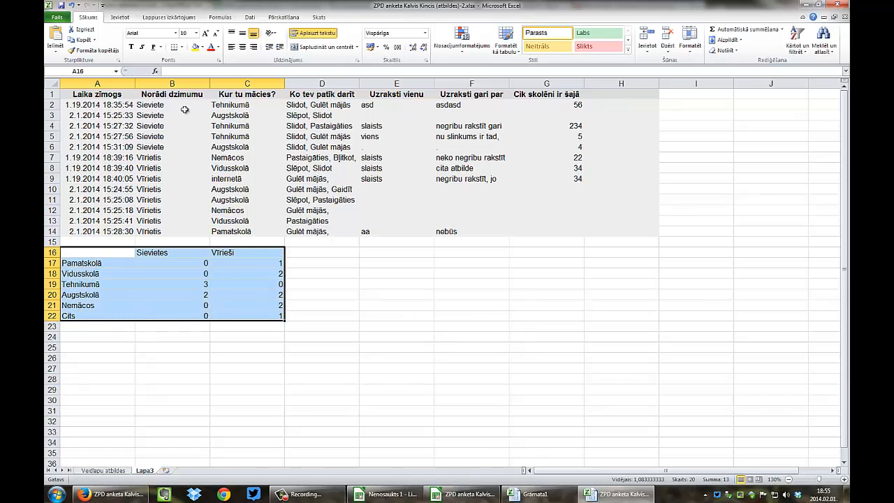
pyautogui.click(127, 17)
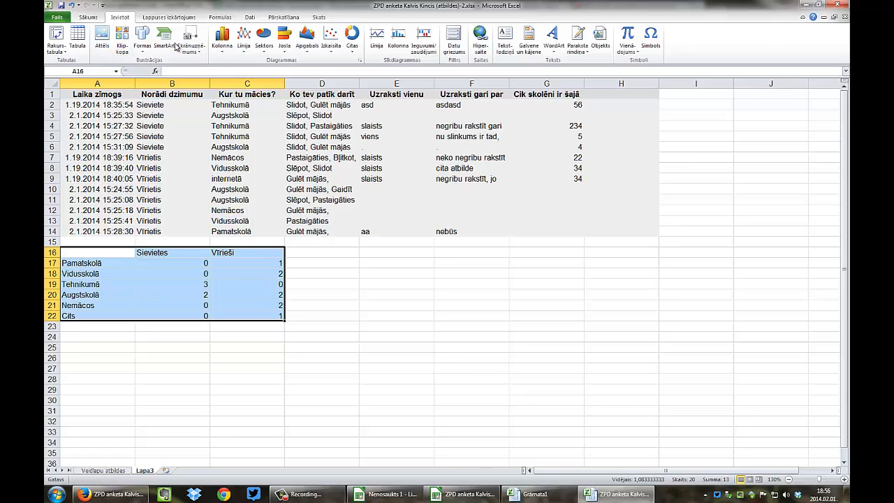
pyautogui.click(220, 42)
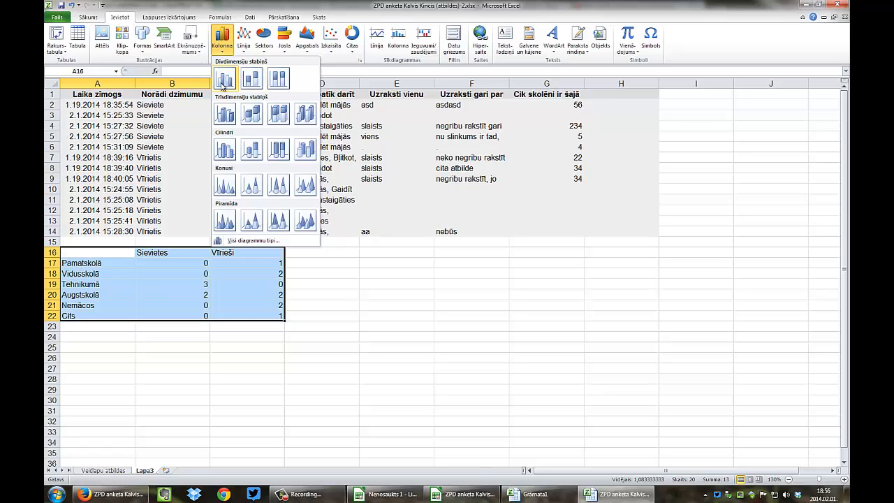
pyautogui.click(279, 82)
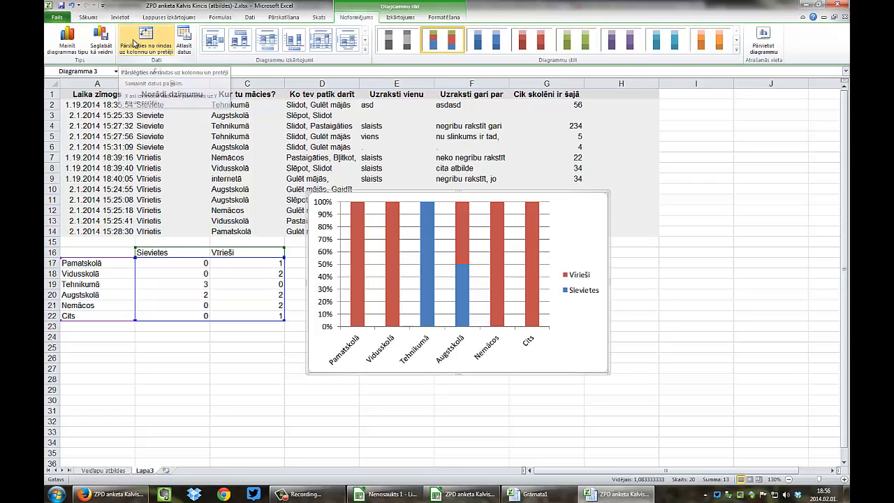
# - Switch the chart's rows and columns so each gender forms one column, and move the chart clear of the count table
pyautogui.click(144, 48)
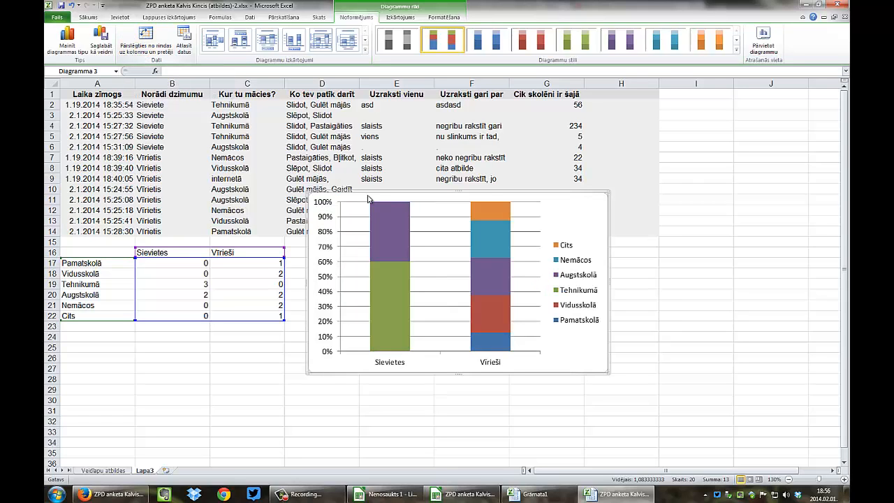
pyautogui.click(322, 392)
pyautogui.click(542, 342)
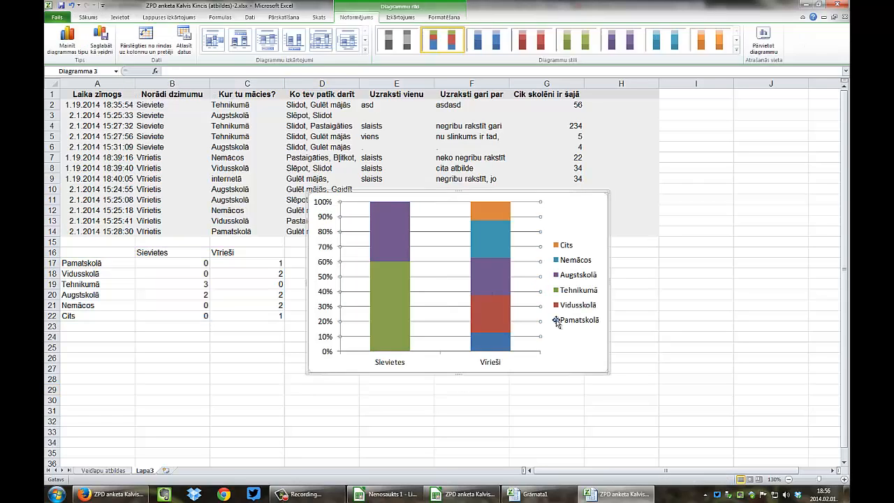
pyautogui.moveTo(552, 194); pyautogui.dragTo(615, 234)
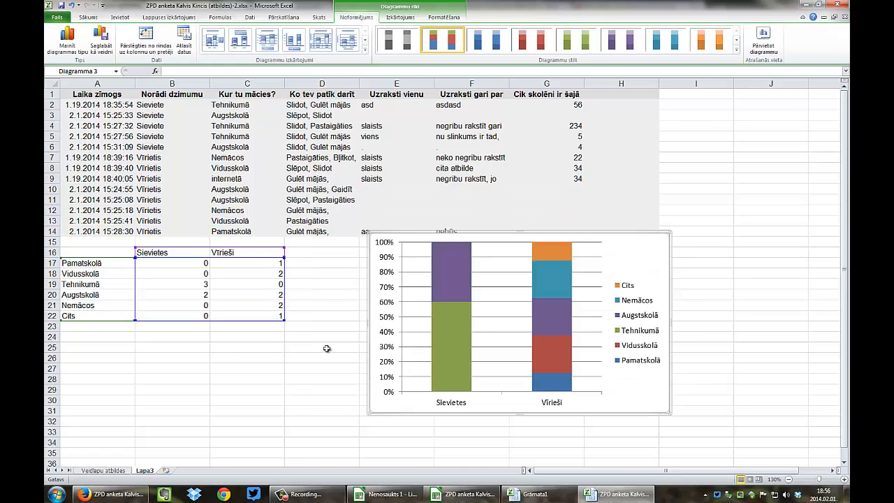
pyautogui.click(321, 348)
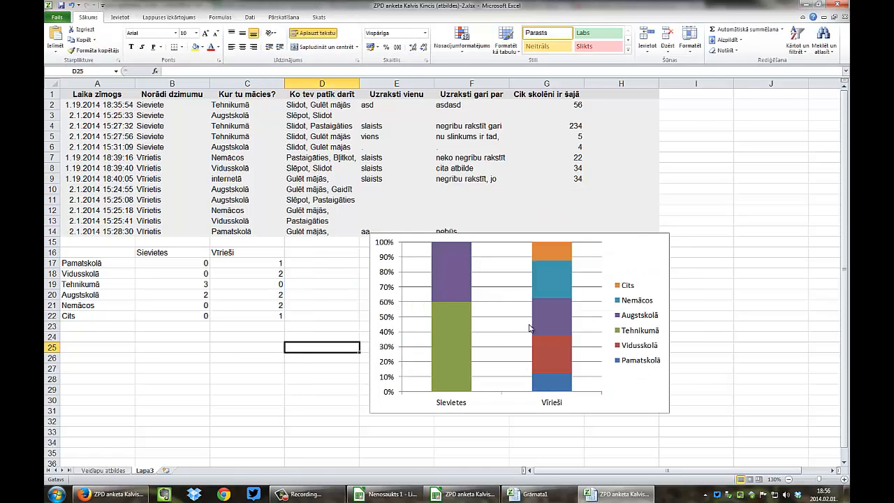
# - Examine the place-of-study segments in the "Sievetes" and "Vīrieši" columns to compare their shares between the genders
pyautogui.click(455, 279)
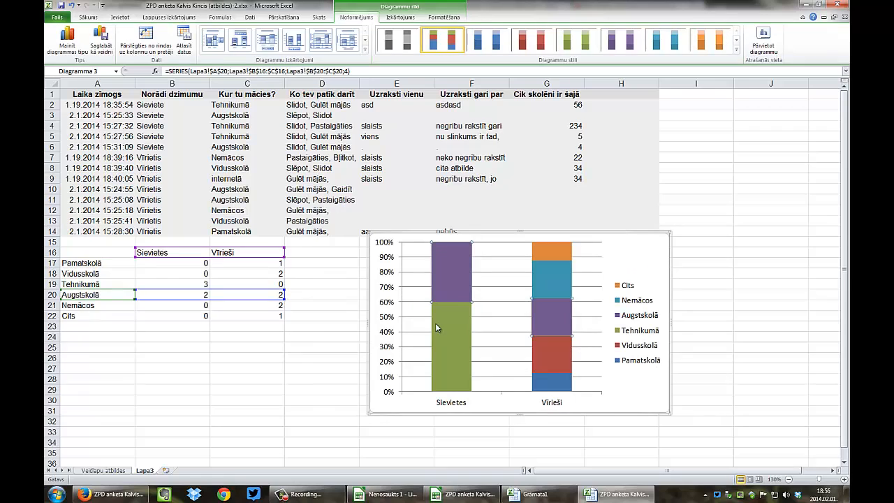
pyautogui.click(439, 332)
pyautogui.click(445, 278)
pyautogui.click(557, 255)
pyautogui.click(549, 284)
pyautogui.click(555, 316)
pyautogui.click(566, 341)
pyautogui.click(566, 383)
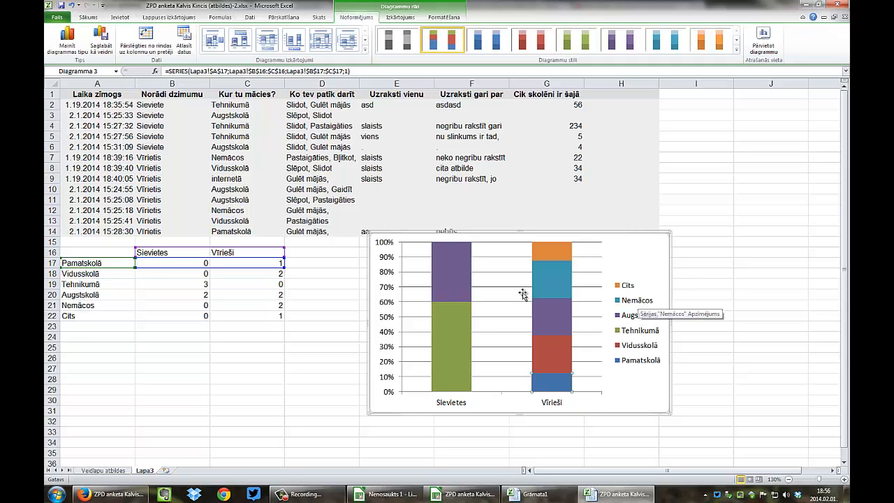
pyautogui.click(552, 313)
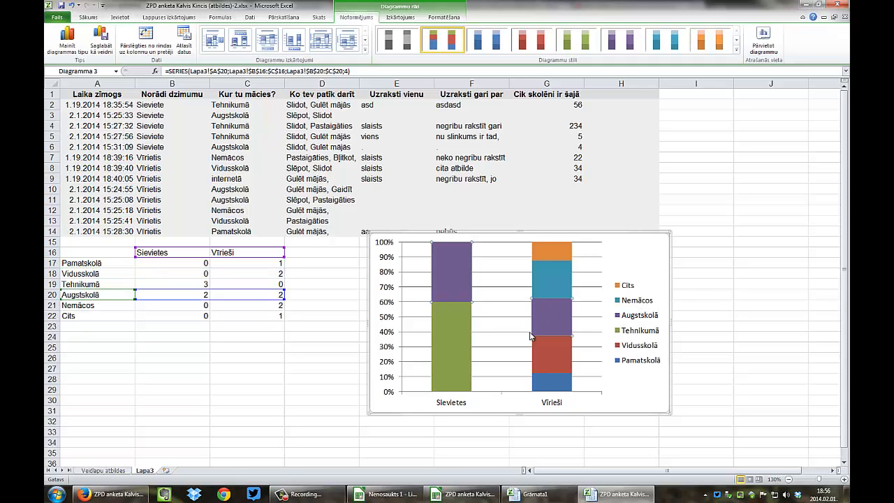
pyautogui.click(463, 351)
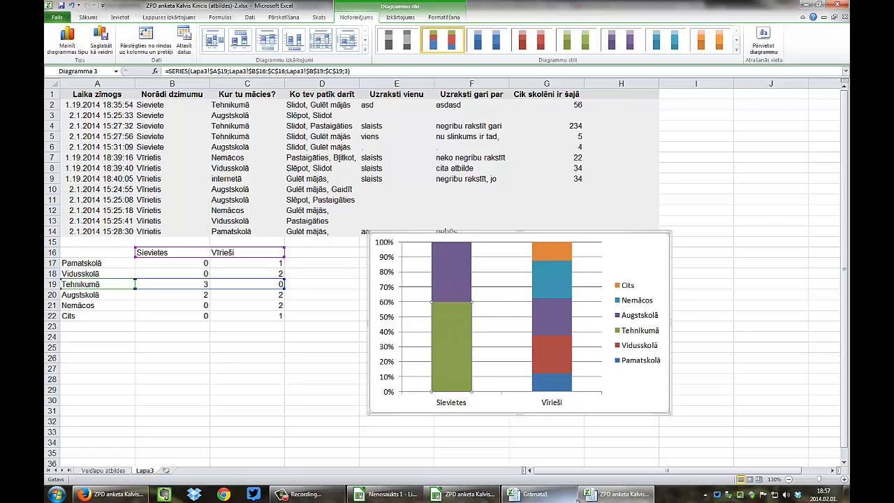
# - Switch to the LibreOffice Calc survey workbook and start a percent stacked column chart from the count table A16:C22 on sheet Lapa3
pyautogui.click(467, 494)
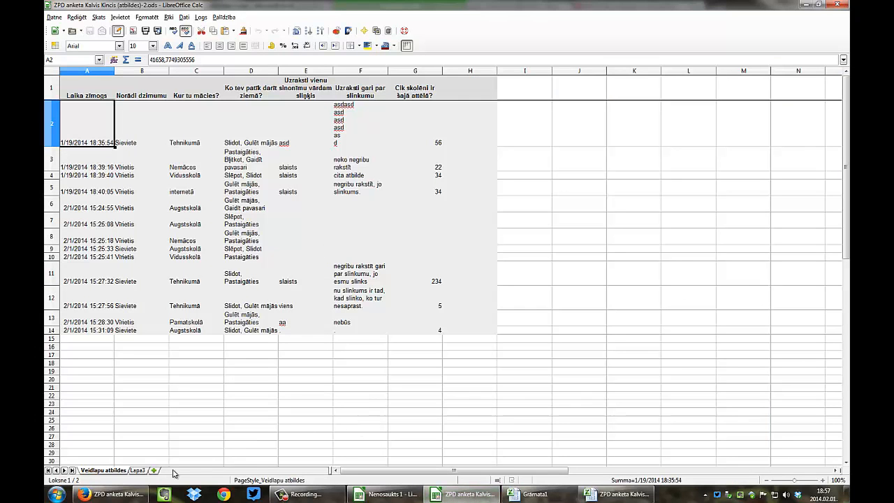
pyautogui.click(139, 470)
pyautogui.click(146, 440)
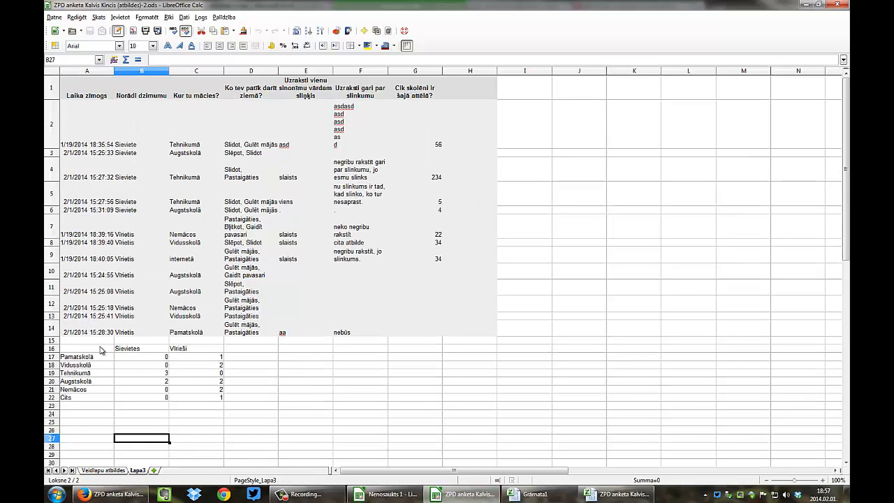
pyautogui.moveTo(105, 348); pyautogui.dragTo(193, 399)
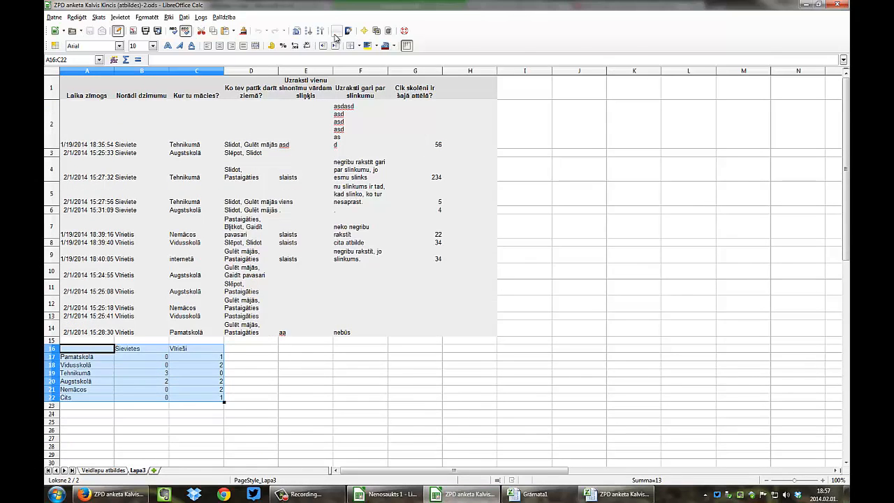
pyautogui.click(348, 31)
pyautogui.click(455, 158)
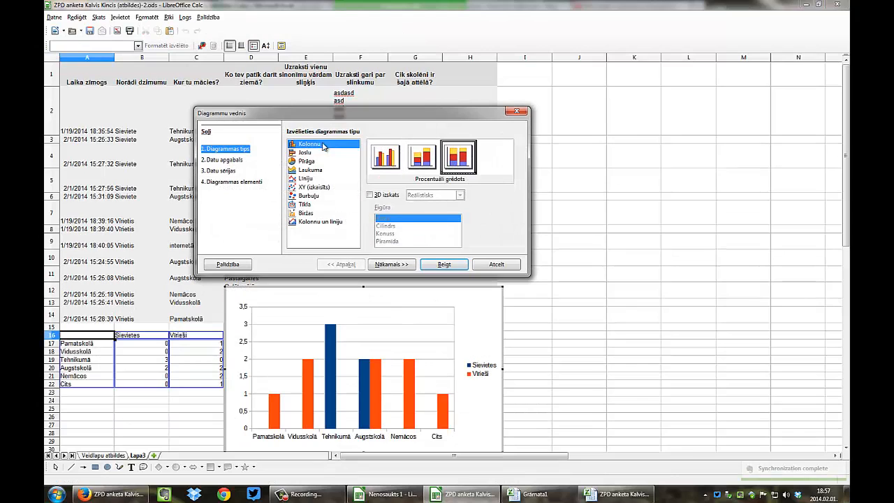
# - Set the chart's data series to rows so each gender forms one column, finish the chart, and move it clear of the survey data
pyautogui.click(222, 160)
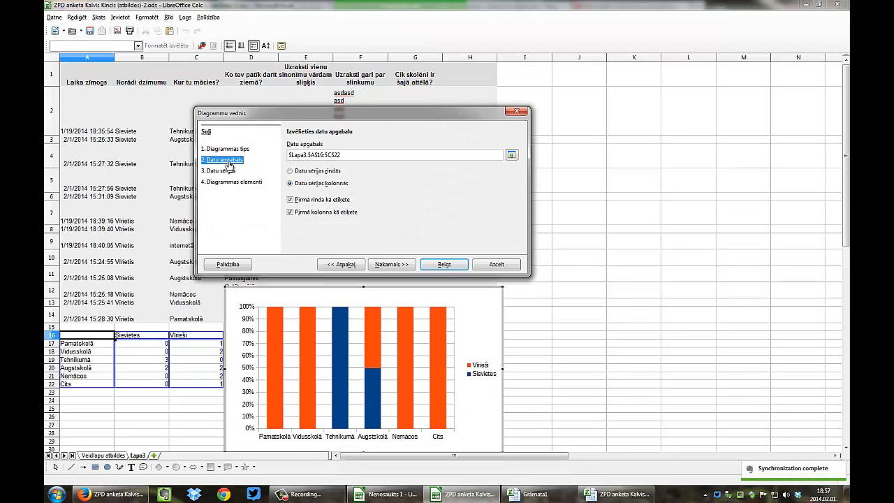
pyautogui.click(311, 174)
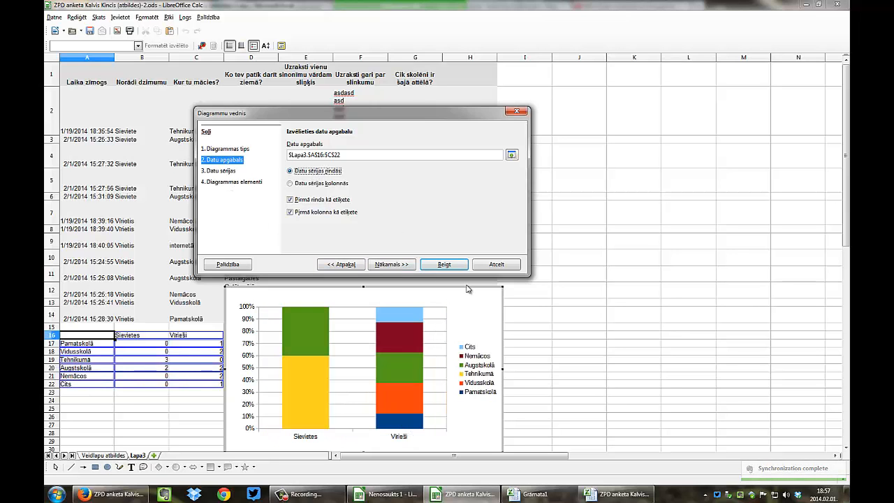
pyautogui.click(445, 265)
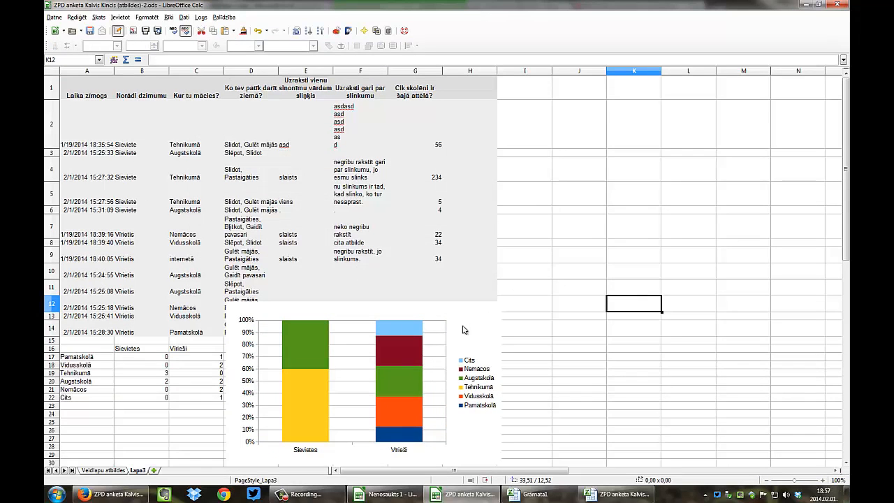
pyautogui.moveTo(470, 322); pyautogui.dragTo(607, 288)
pyautogui.click(623, 219)
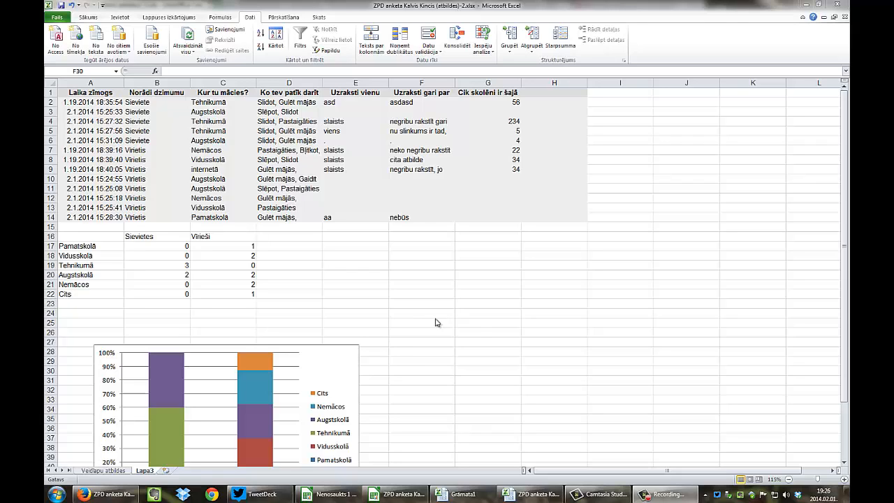
pyautogui.click(668, 499)
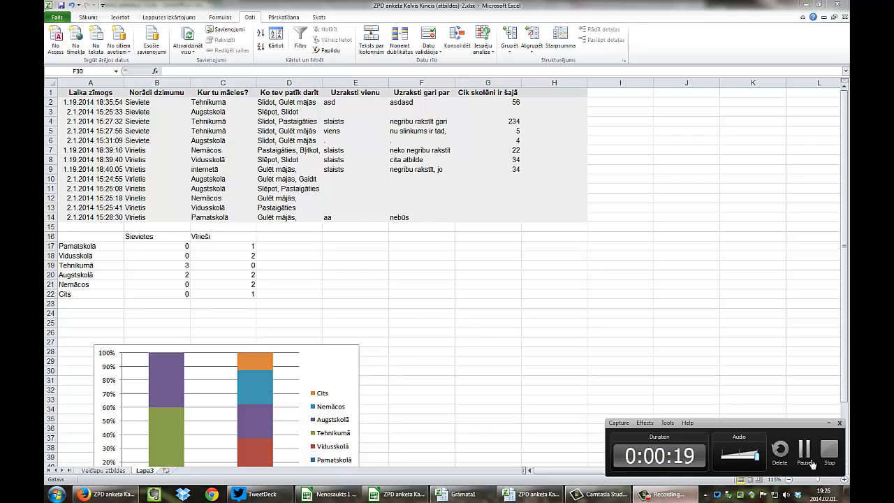